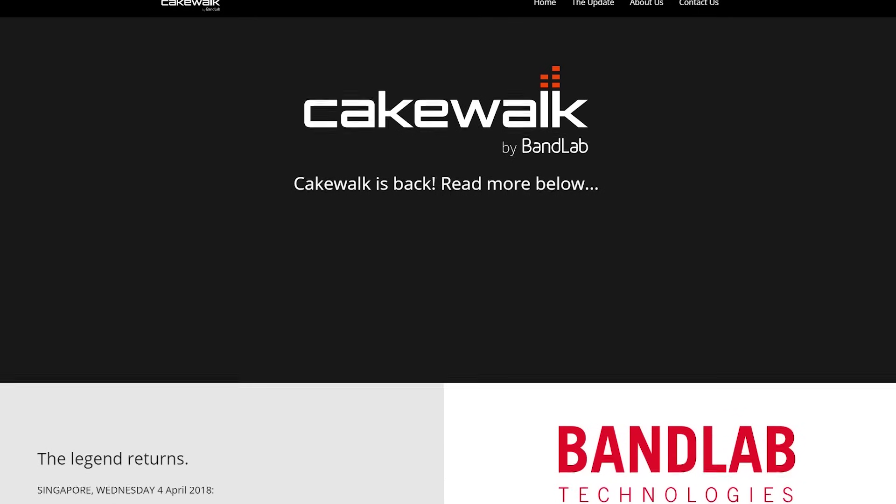
- Scroll past 'The legend returns.' announcement down to the GET EARLY ACCESS button
{"action": "scroll", "coordinate": [449, 252], "scroll_direction": "down", "scroll_amount": 2}
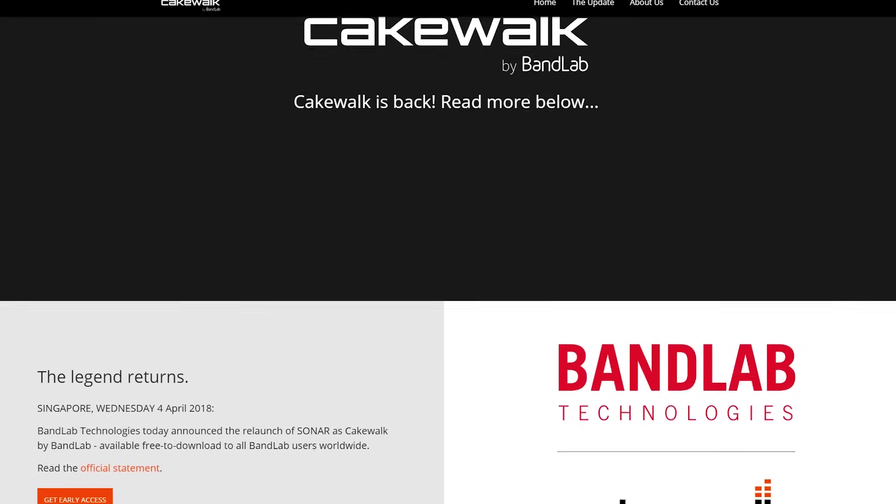
{"action": "scroll", "coordinate": [448, 252], "scroll_direction": "down", "scroll_amount": 2}
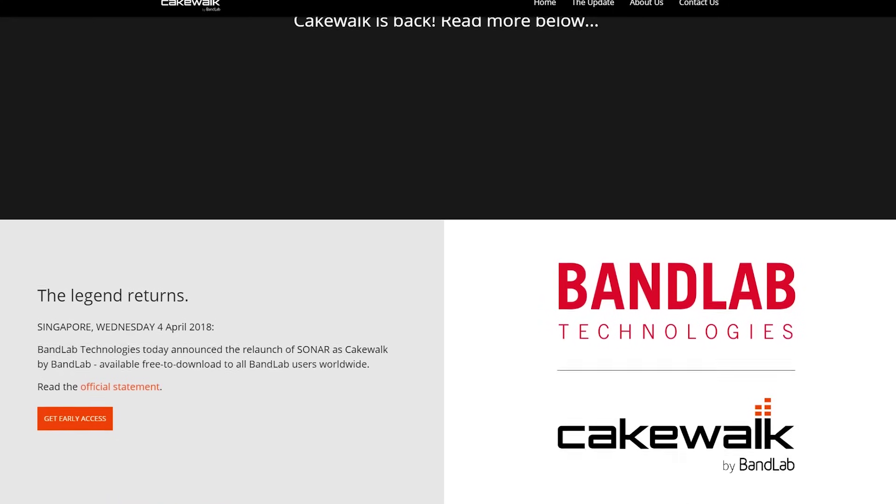
{"action": "scroll", "coordinate": [448, 252], "scroll_direction": "down", "scroll_amount": 2}
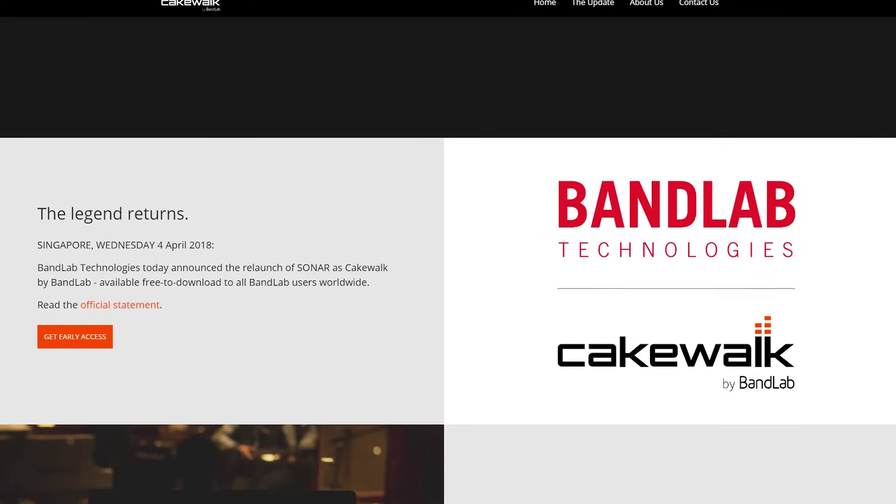
{"action": "scroll", "coordinate": [448, 252], "scroll_direction": "down", "scroll_amount": 1}
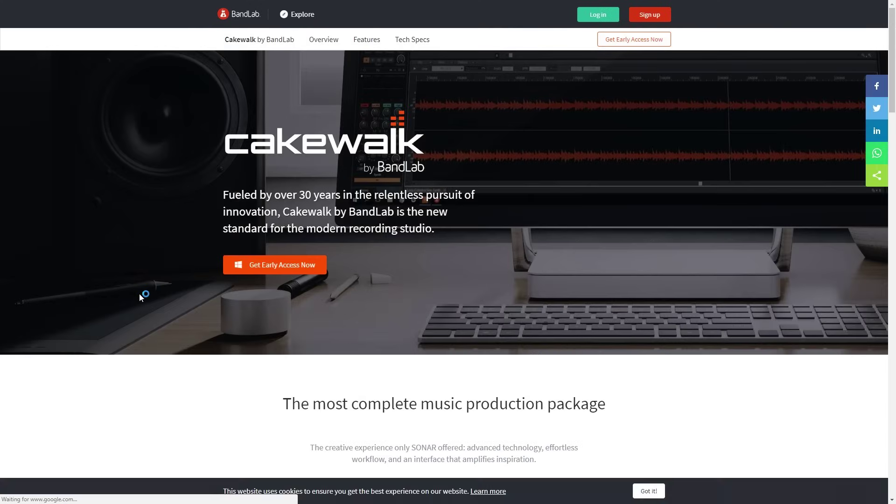
- Jump to the free download section and download the BandLab Assistant installer
{"action": "left_click", "coordinate": [296, 267]}
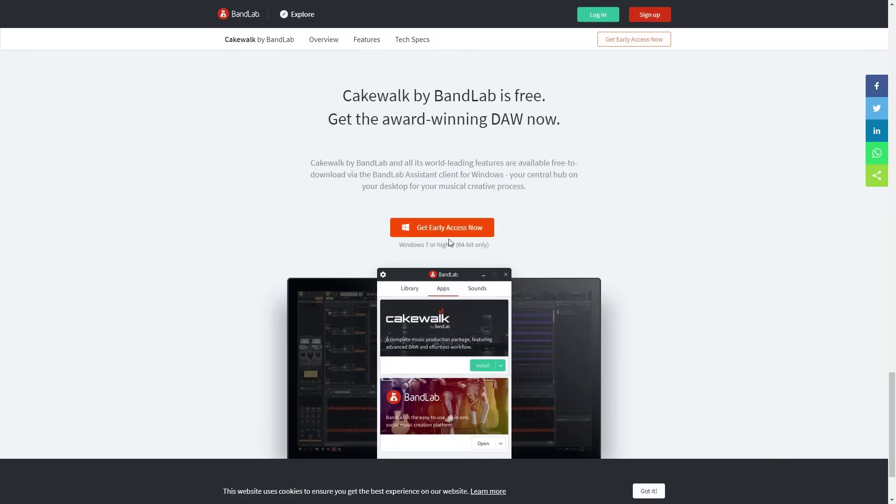
{"action": "left_click", "coordinate": [461, 237]}
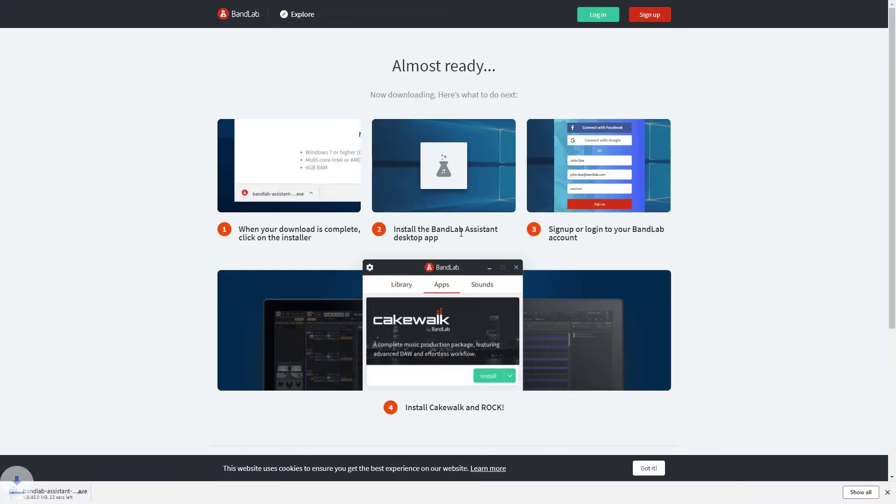
- Sign in to BandLab Assistant with the account credentials
{"action": "type", "text": "yhrecording"}
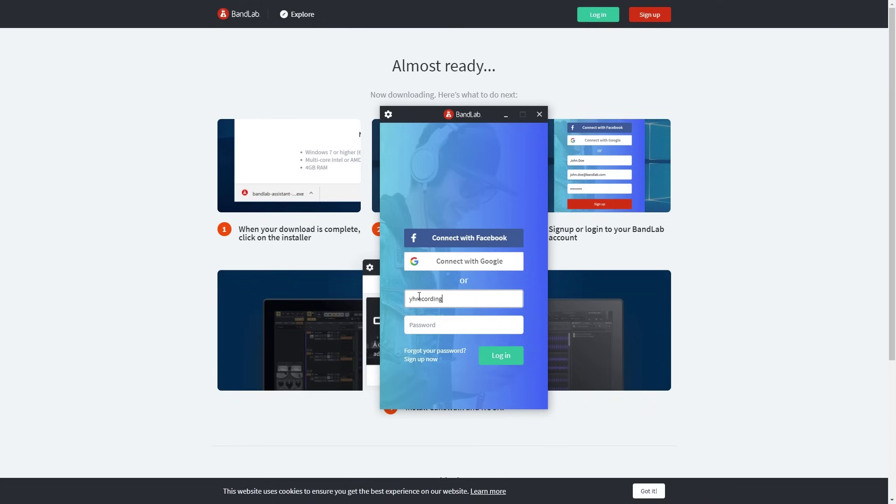
{"action": "key", "text": "Tab"}
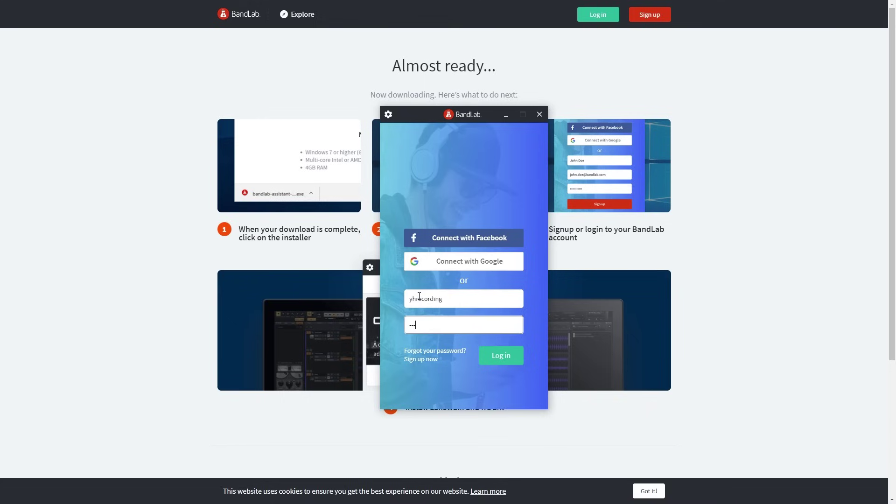
{"action": "key", "text": "Return"}
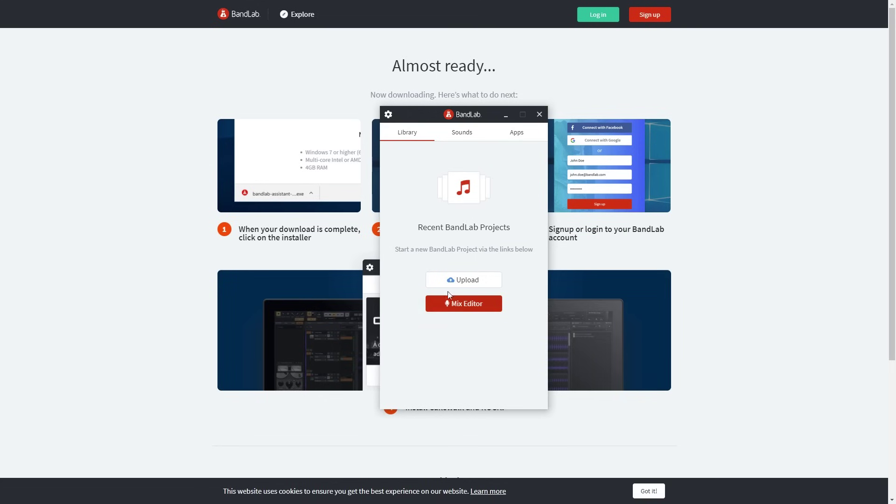
- Install Cakewalk from Apps with the Studio Instruments Suite, Drum Replacer and Melodyne add-ons
{"action": "left_click", "coordinate": [523, 136]}
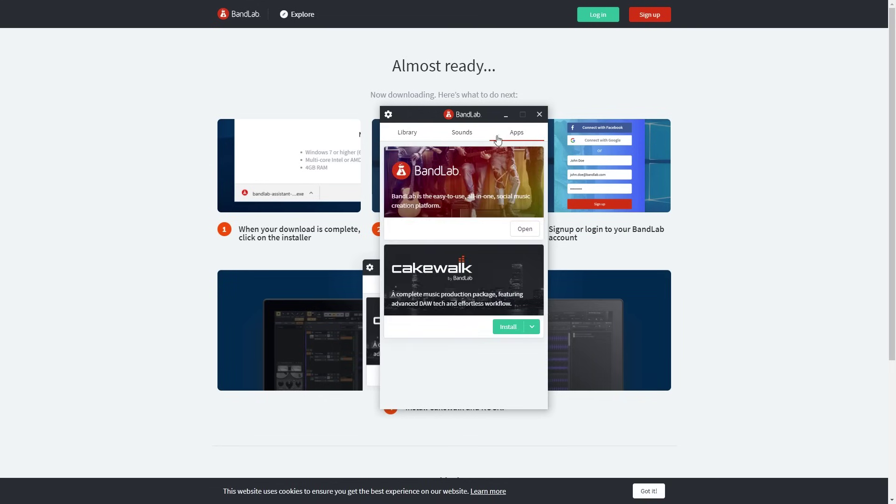
{"action": "left_click", "coordinate": [517, 334]}
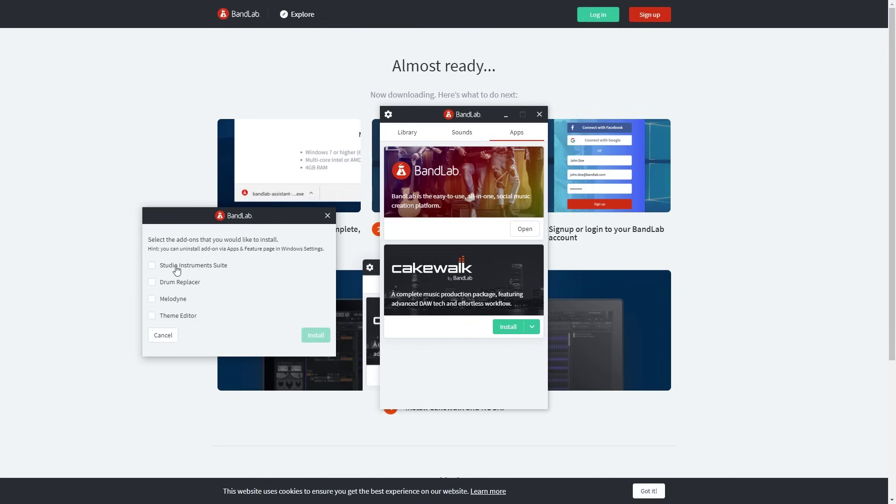
{"action": "left_click", "coordinate": [177, 271]}
{"action": "left_click", "coordinate": [178, 282]}
{"action": "left_click", "coordinate": [175, 299]}
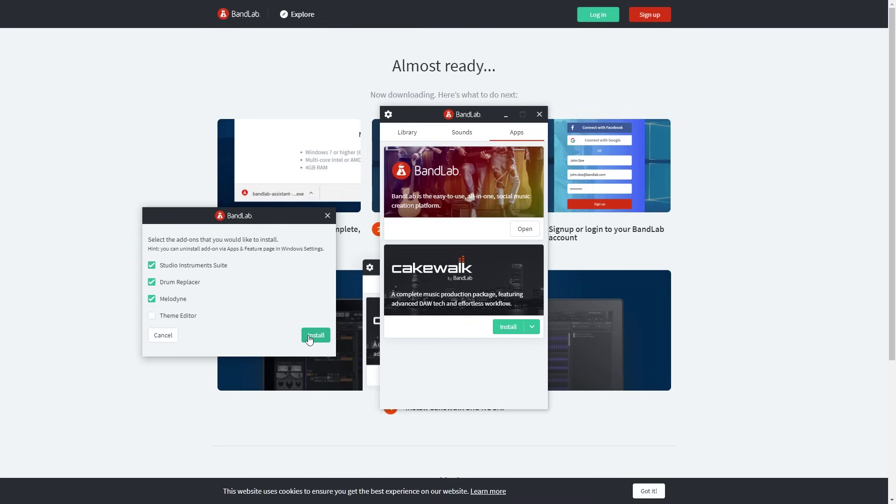
{"action": "left_click", "coordinate": [308, 336]}
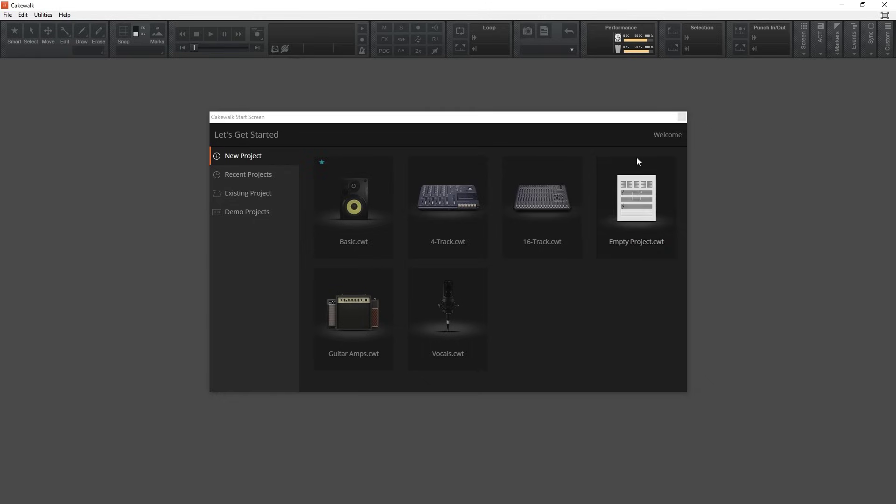
- Create a new project from the Empty Project template
{"action": "left_click", "coordinate": [645, 205]}
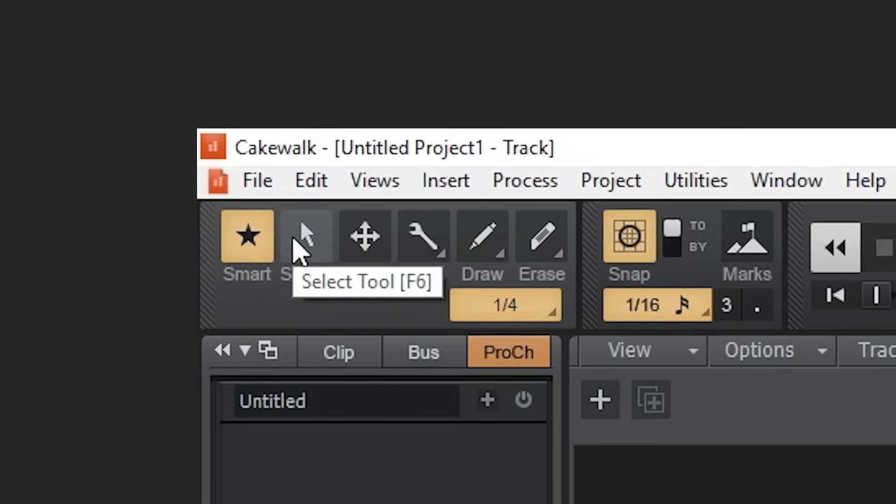
{"action": "left_click", "coordinate": [294, 239]}
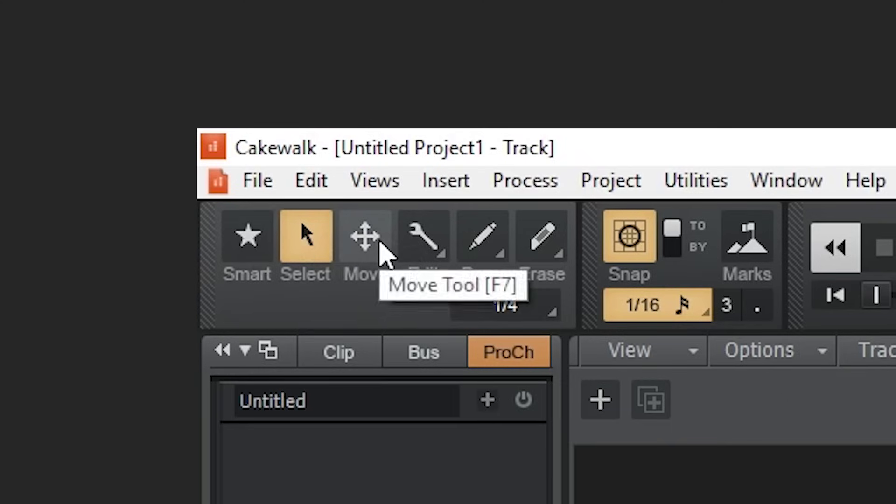
{"action": "left_click", "coordinate": [381, 243]}
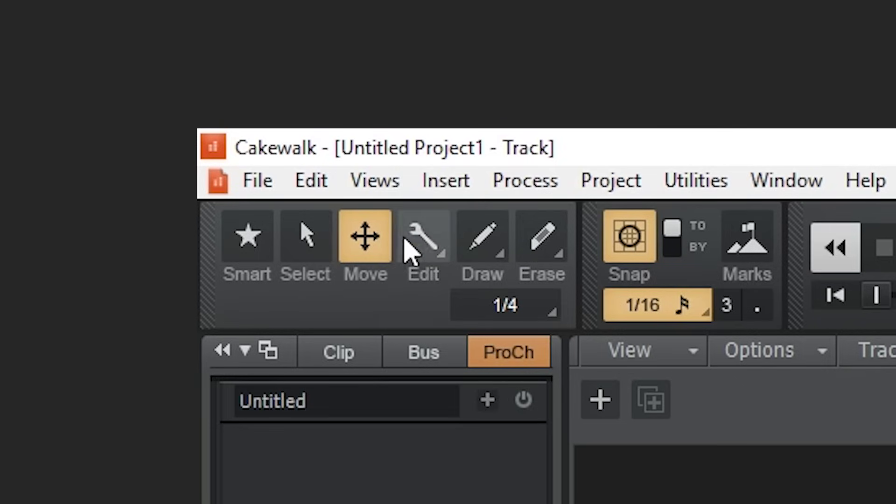
{"action": "left_click", "coordinate": [425, 247]}
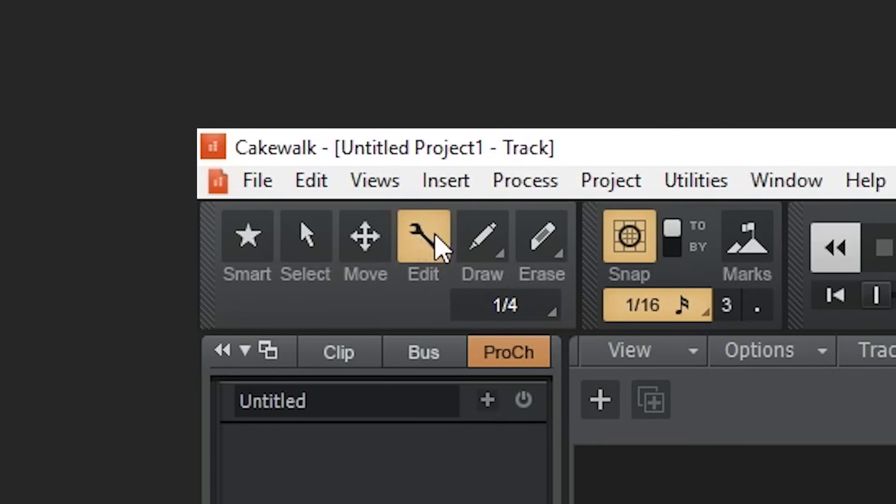
{"action": "left_click", "coordinate": [483, 256]}
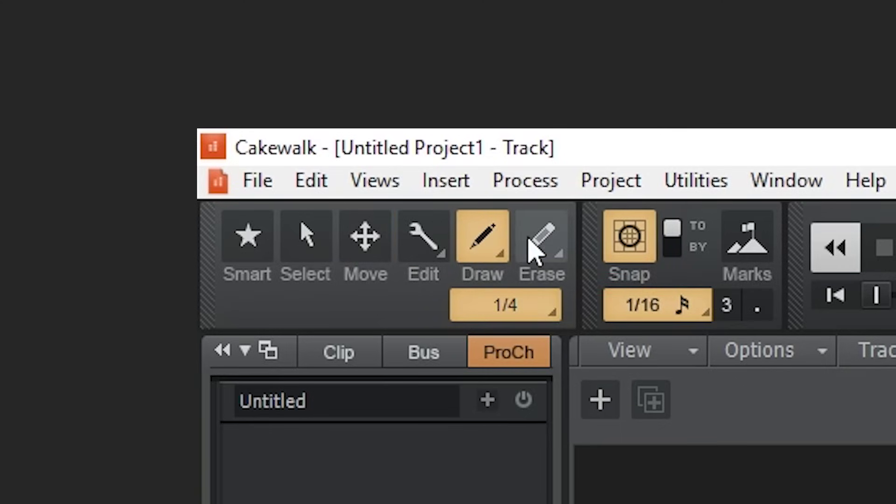
{"action": "left_click", "coordinate": [535, 250]}
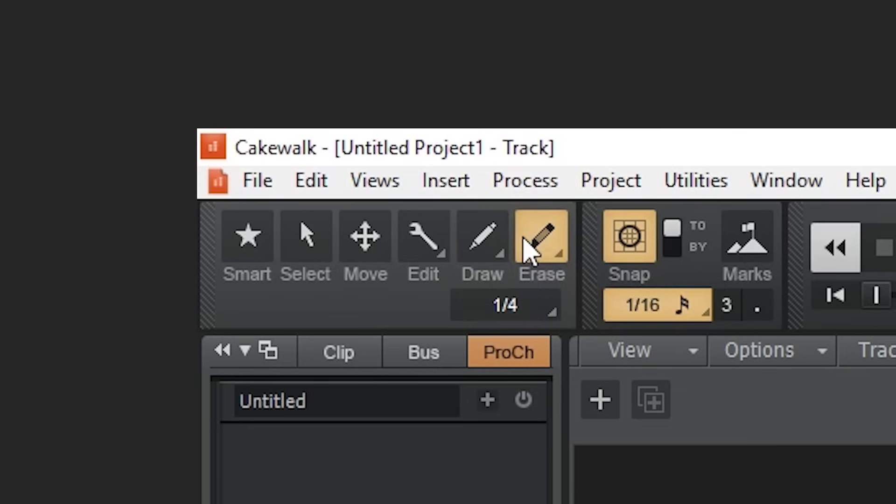
{"action": "key", "text": "F5"}
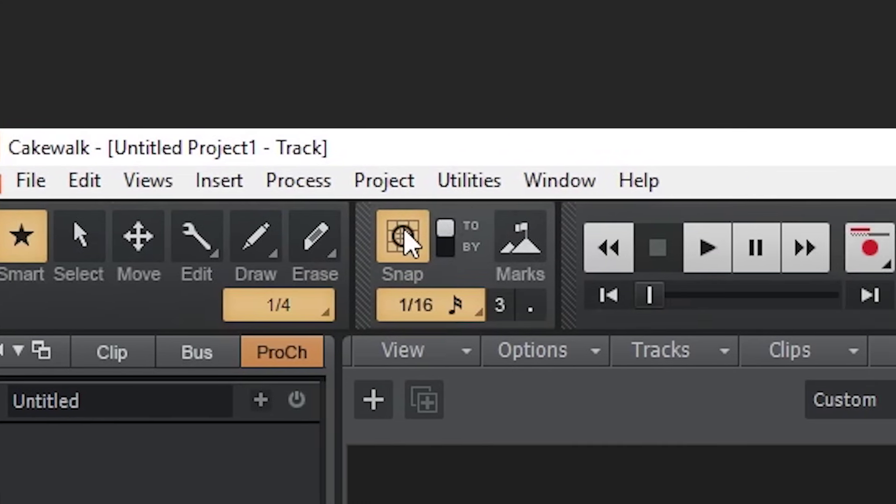
- Toggle Snap off and back on, then uncheck Smart Grid in the snap resolution list
{"action": "left_click", "coordinate": [398, 240]}
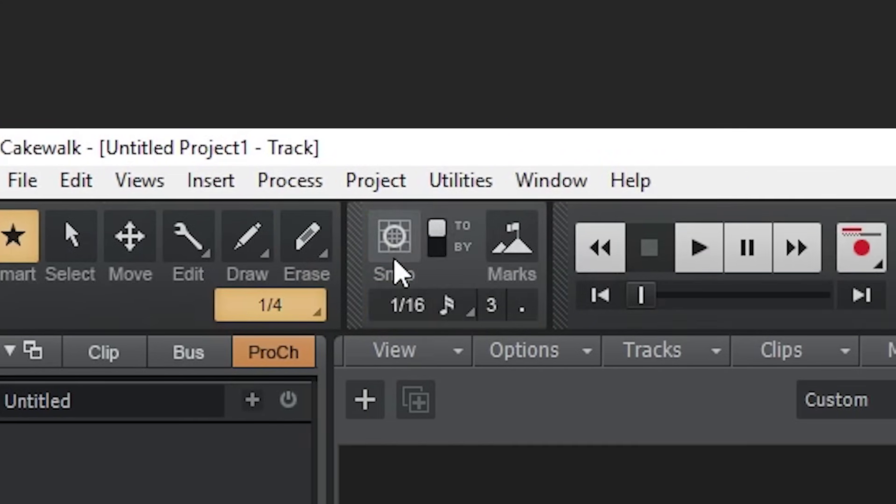
{"action": "left_click", "coordinate": [393, 249]}
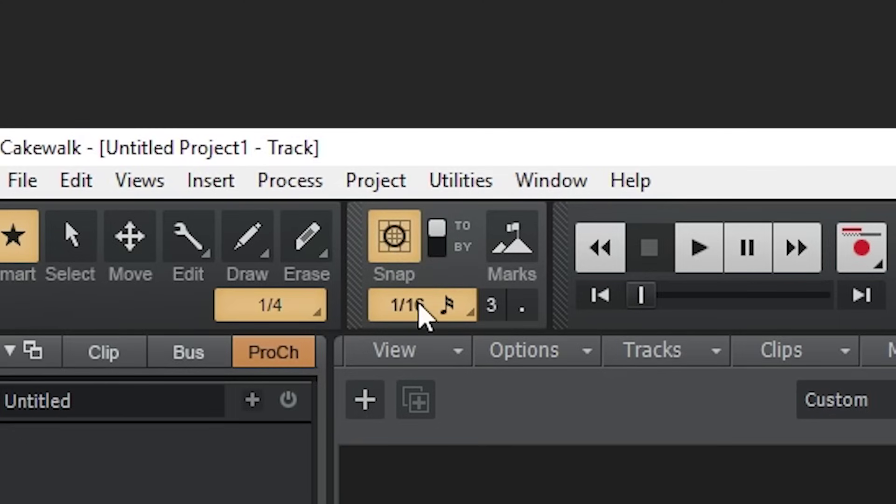
{"action": "left_click", "coordinate": [423, 311]}
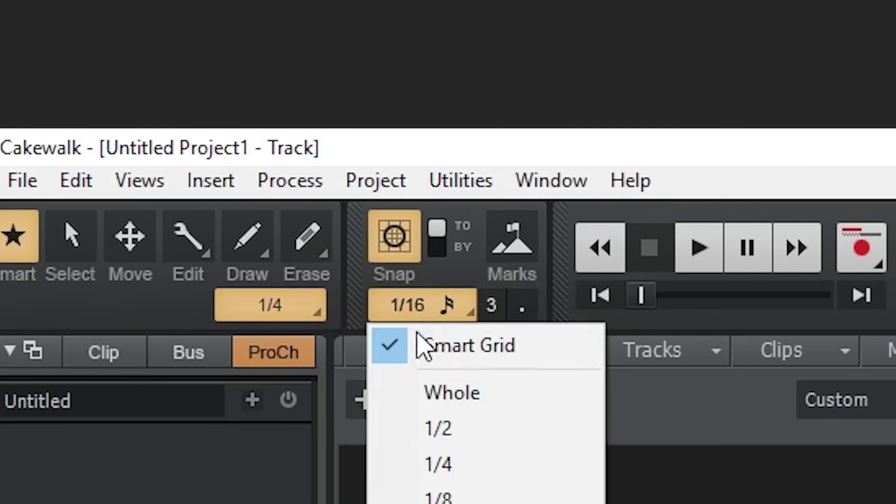
{"action": "left_click", "coordinate": [426, 439]}
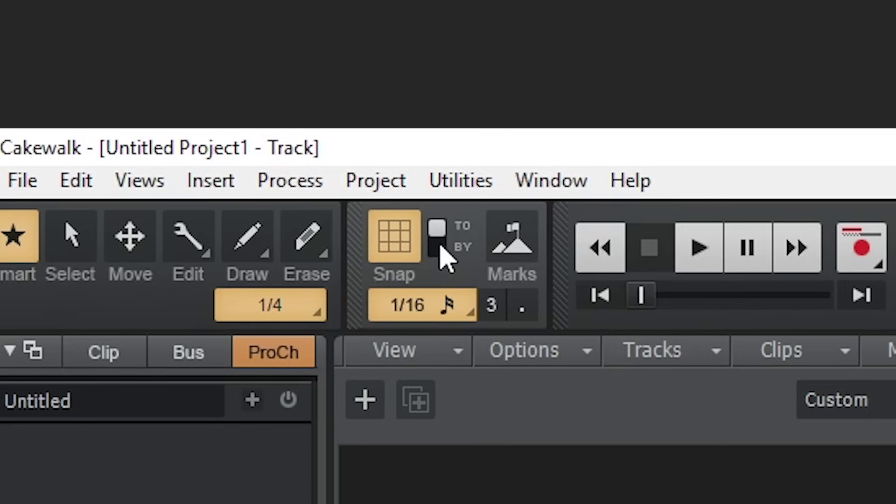
- Try the snap TO/BY, triplet and dotted options, leaving each at its original setting
{"action": "left_click", "coordinate": [442, 248]}
{"action": "left_click", "coordinate": [441, 247]}
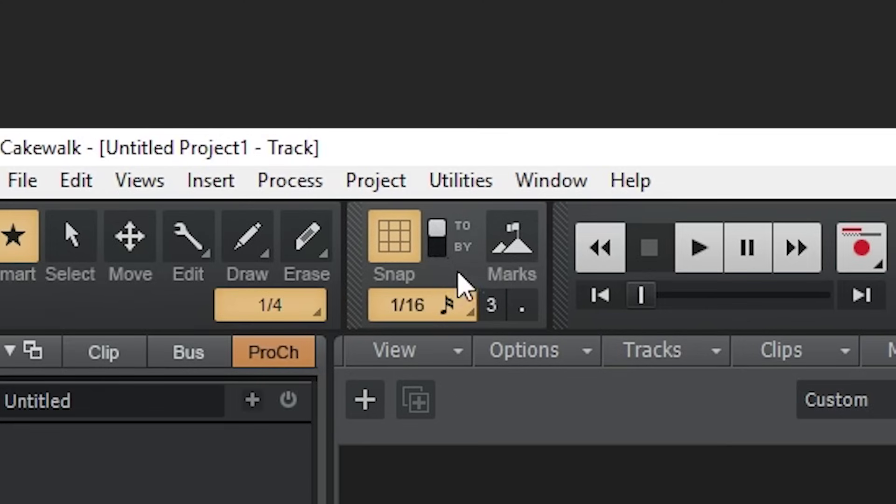
{"action": "left_click", "coordinate": [488, 314]}
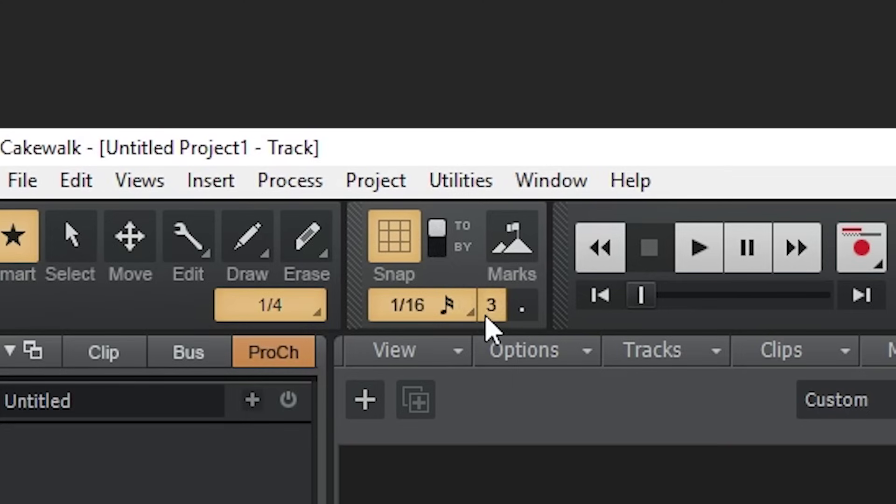
{"action": "left_click", "coordinate": [489, 315]}
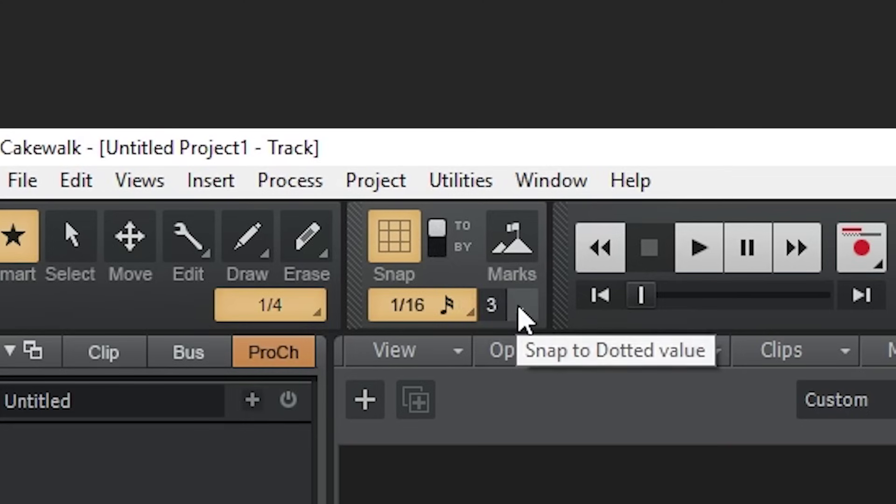
{"action": "left_click", "coordinate": [523, 313]}
{"action": "left_click", "coordinate": [523, 313]}
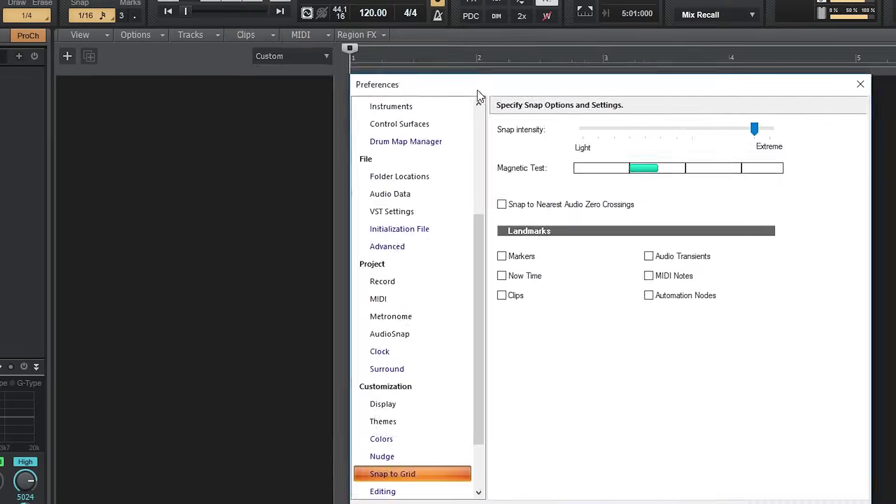
{"action": "left_click_drag", "start_coordinate": [747, 216], "coordinate": [465, 136]}
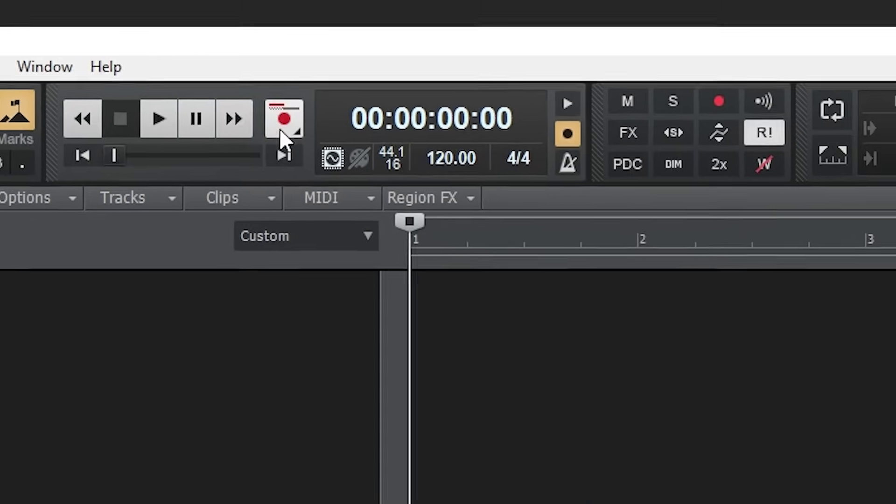
{"action": "right_click", "coordinate": [417, 262]}
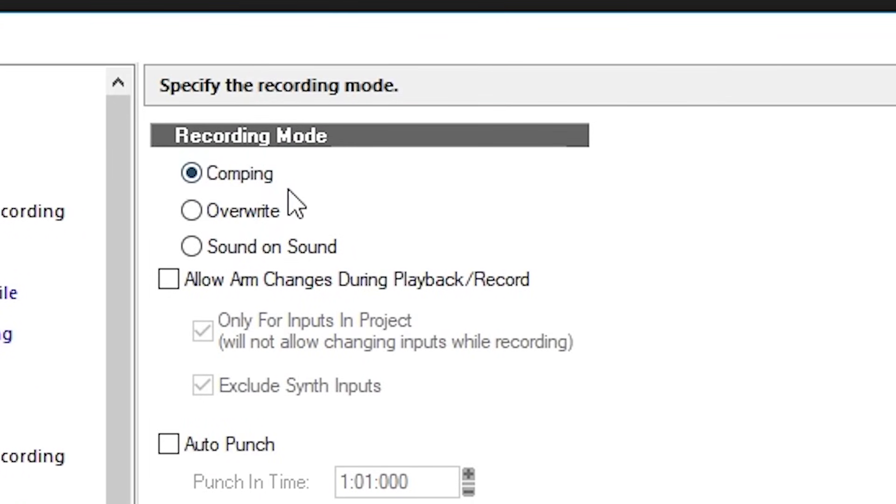
{"action": "left_click", "coordinate": [188, 213]}
{"action": "left_click", "coordinate": [193, 250]}
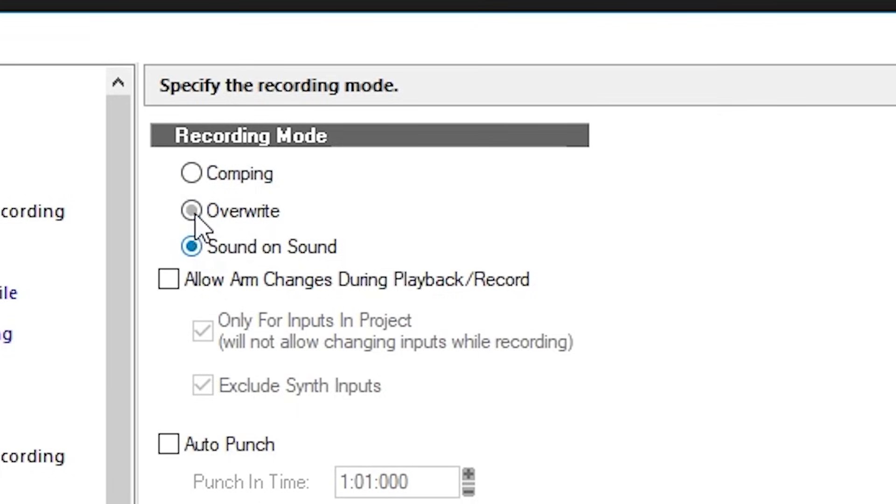
{"action": "left_click", "coordinate": [192, 213]}
{"action": "left_click", "coordinate": [192, 176]}
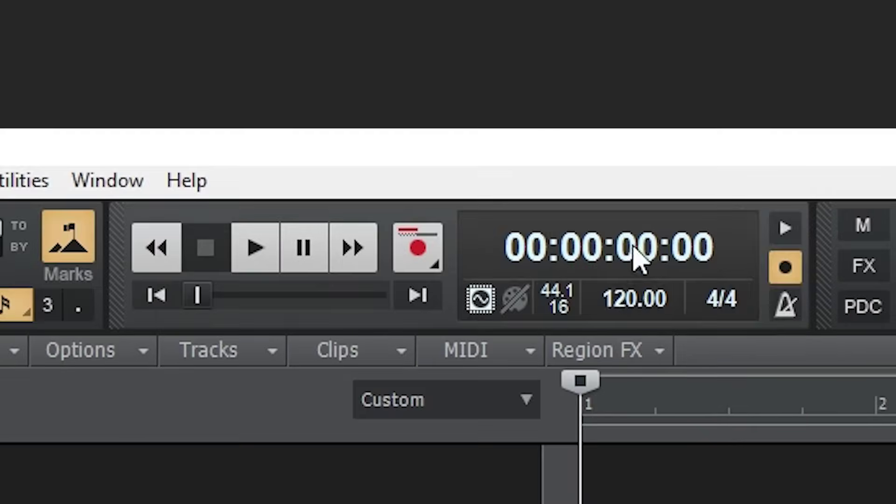
- Set the project tempo to 100
{"action": "left_click", "coordinate": [312, 116]}
{"action": "type", "text": "100"}
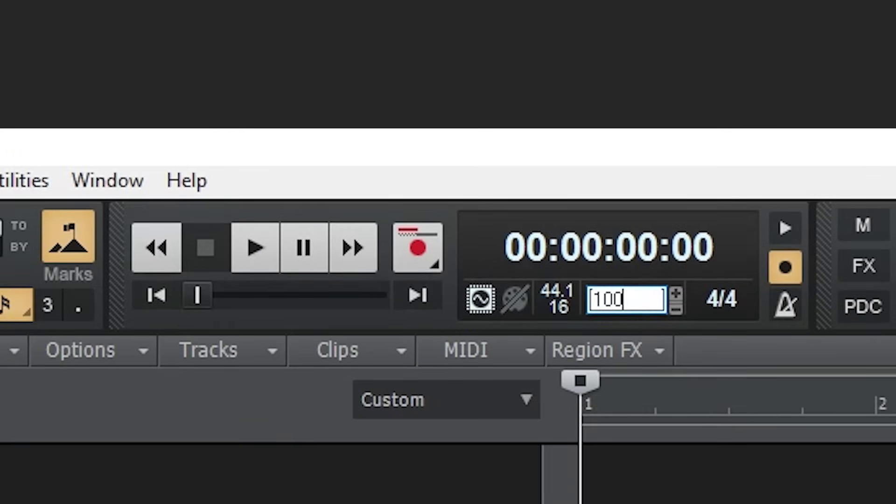
{"action": "key", "text": "Return"}
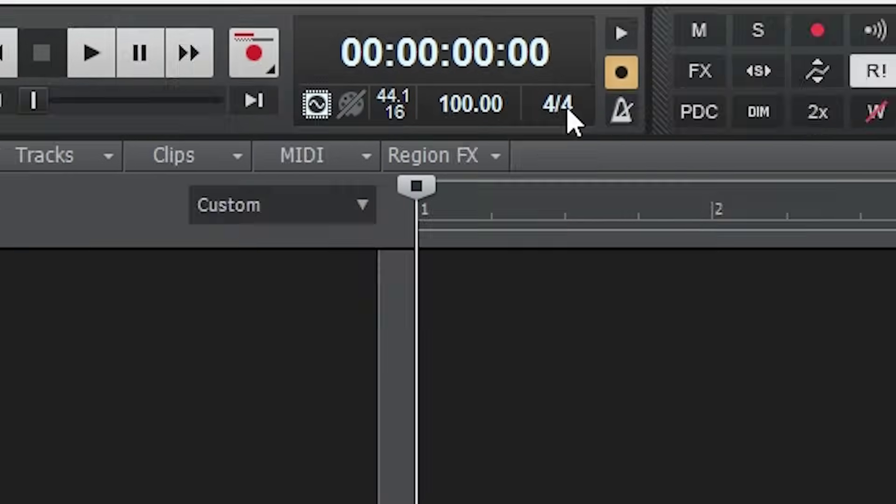
- Change the meter to 3/4, then undo it back to 4/4
{"action": "left_click", "coordinate": [732, 304]}
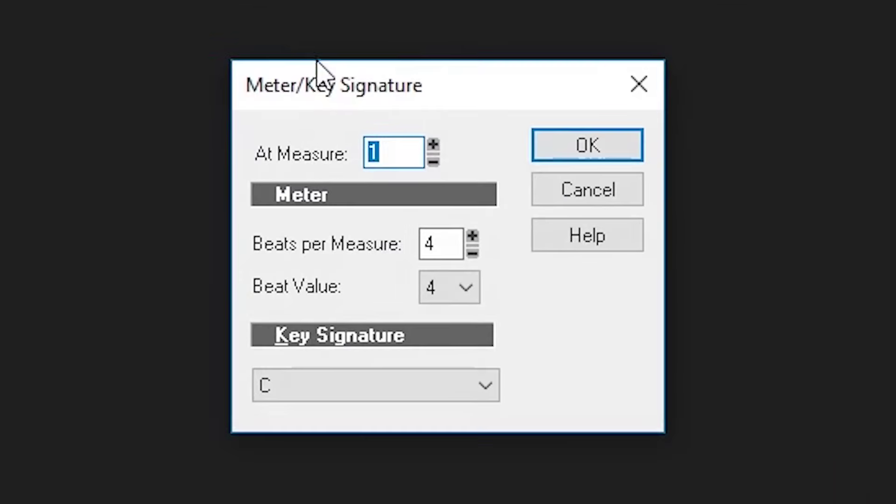
{"action": "left_click", "coordinate": [472, 253]}
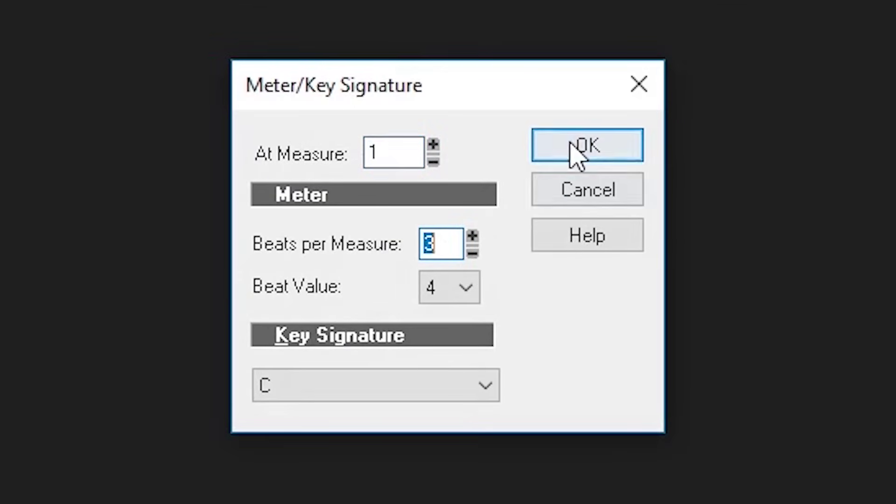
{"action": "left_click", "coordinate": [574, 149]}
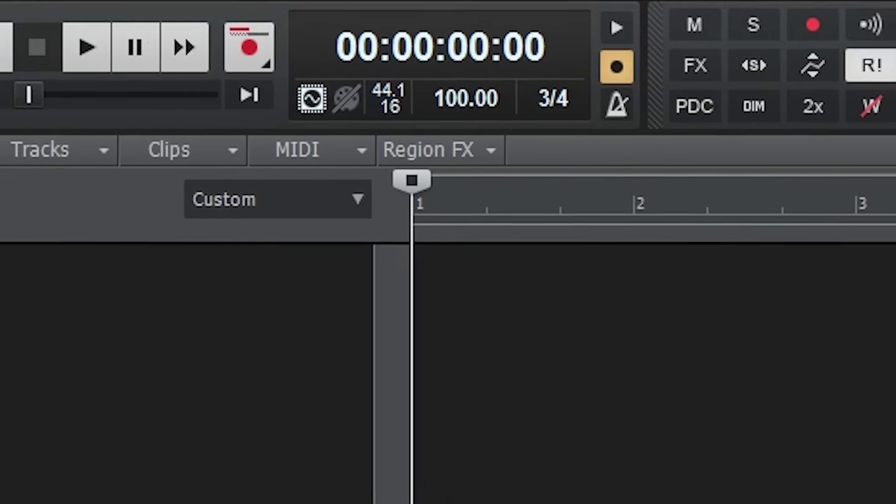
{"action": "key", "text": "ctrl+z"}
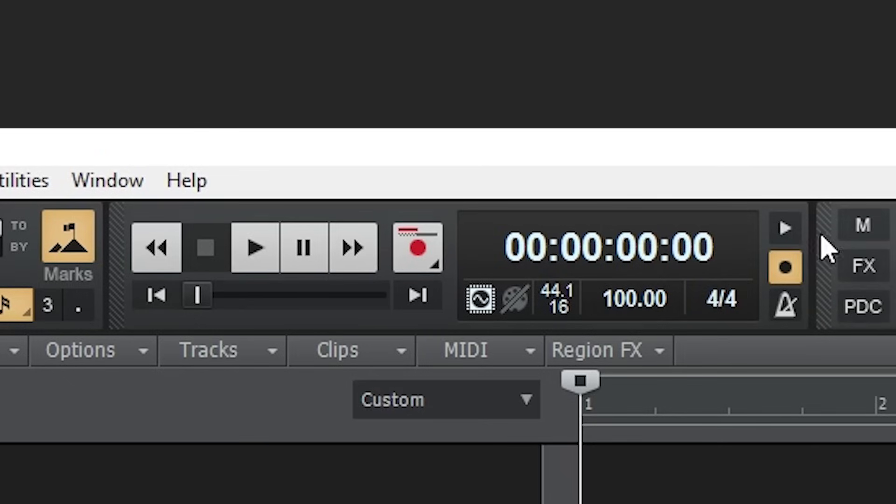
- Keep the metronome off for playback and on for recording, then review the Metronome preferences
{"action": "left_click", "coordinate": [785, 231]}
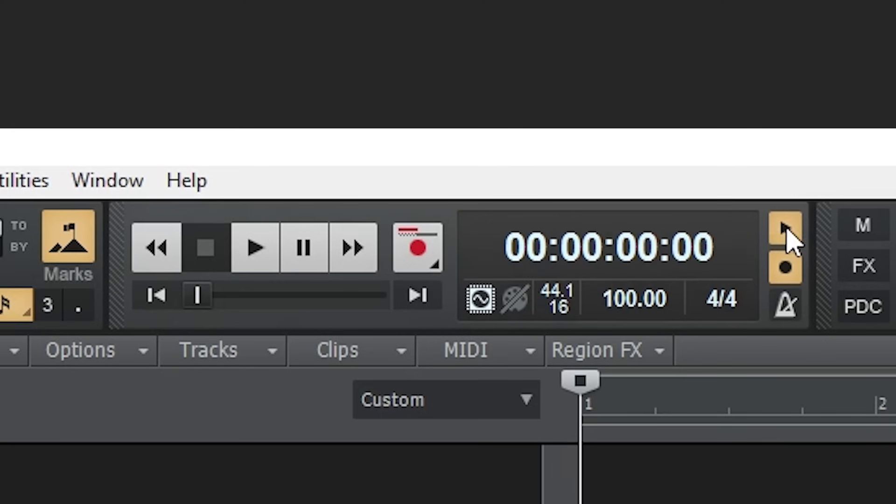
{"action": "left_click", "coordinate": [788, 236]}
{"action": "left_click", "coordinate": [784, 276]}
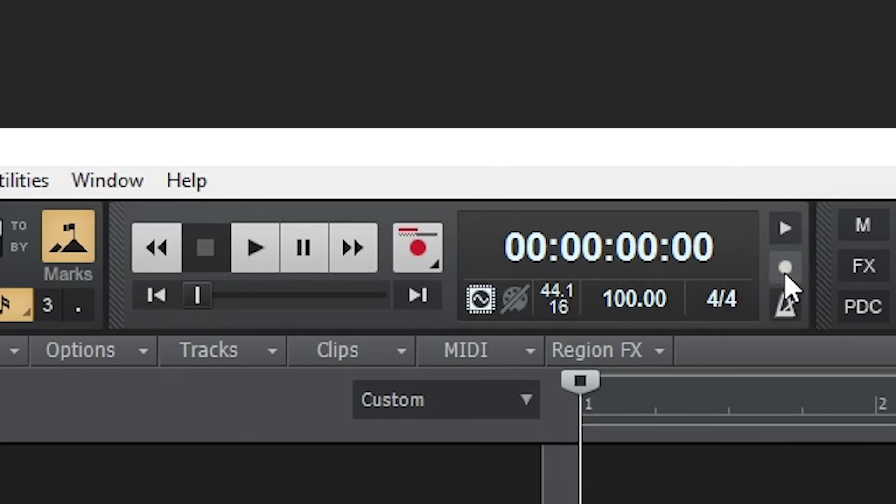
{"action": "right_click", "coordinate": [784, 308]}
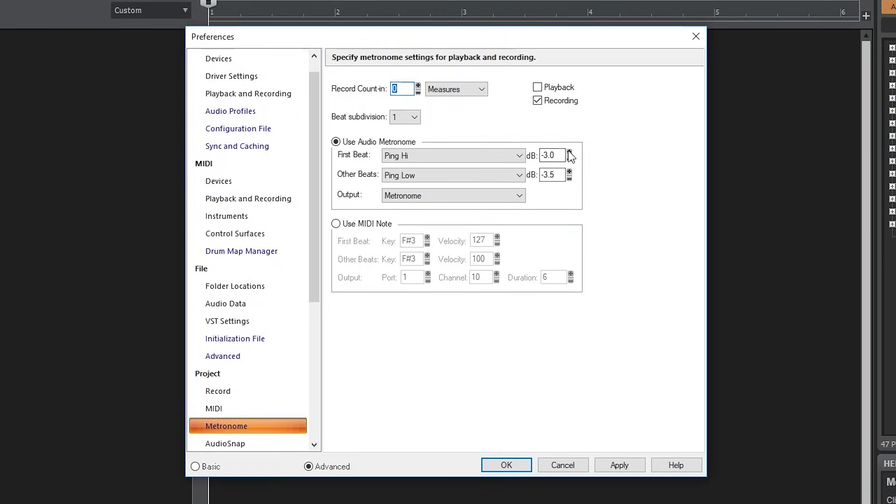
{"action": "left_click", "coordinate": [506, 465]}
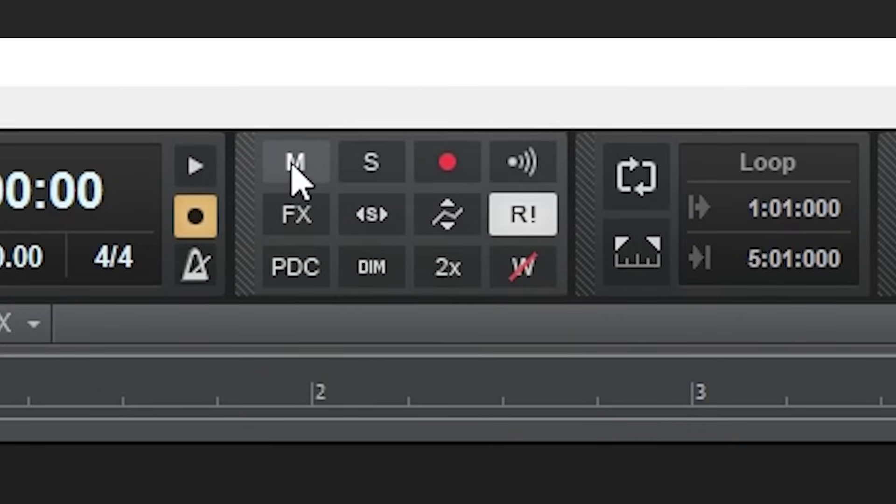
{"action": "left_click", "coordinate": [305, 89]}
{"action": "left_click", "coordinate": [295, 178]}
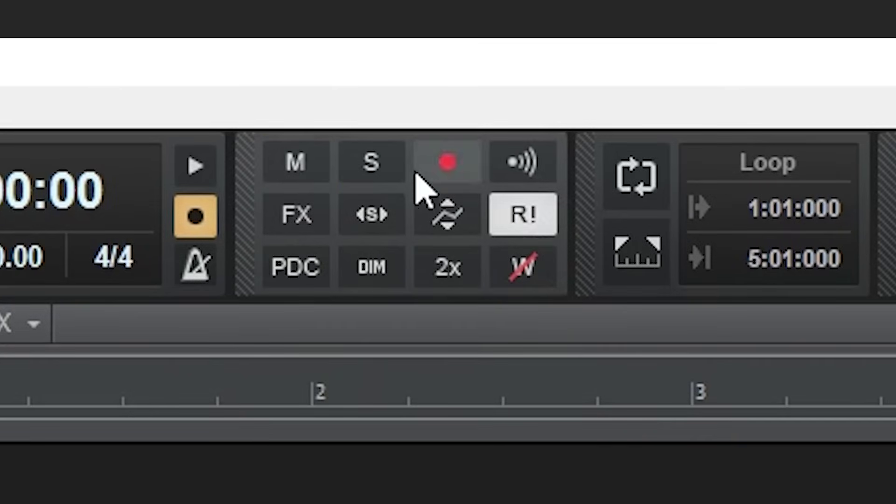
{"action": "left_click", "coordinate": [380, 183]}
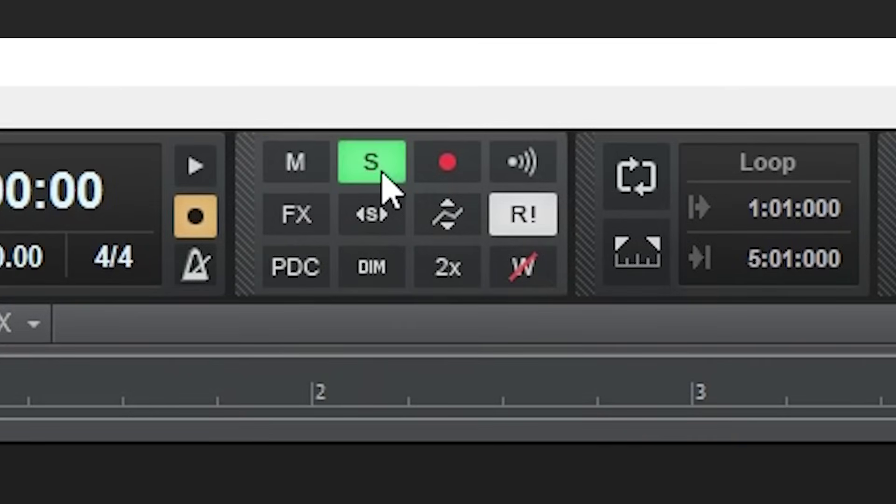
{"action": "left_click", "coordinate": [382, 173]}
{"action": "left_click", "coordinate": [438, 183]}
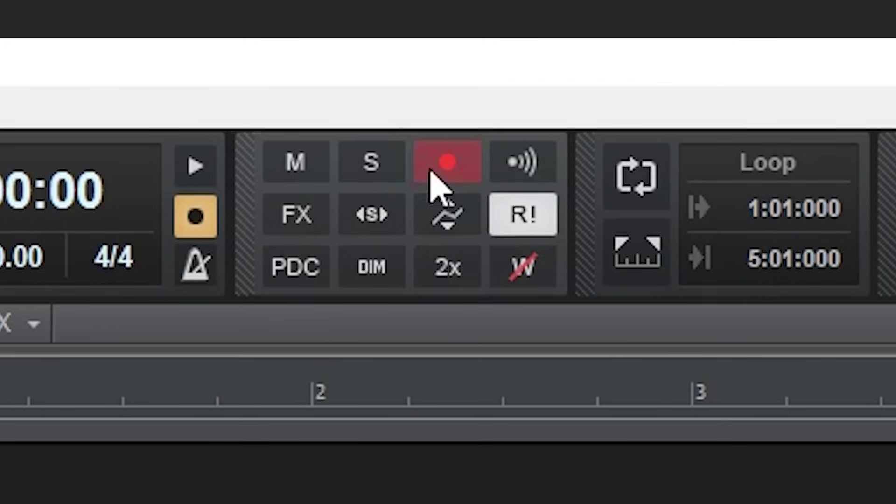
{"action": "left_click", "coordinate": [428, 166]}
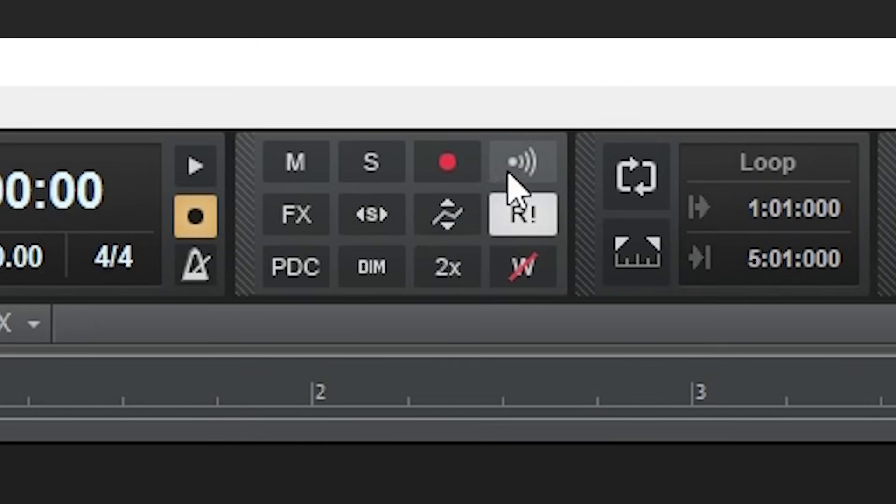
{"action": "left_click", "coordinate": [500, 175]}
{"action": "left_click", "coordinate": [323, 229]}
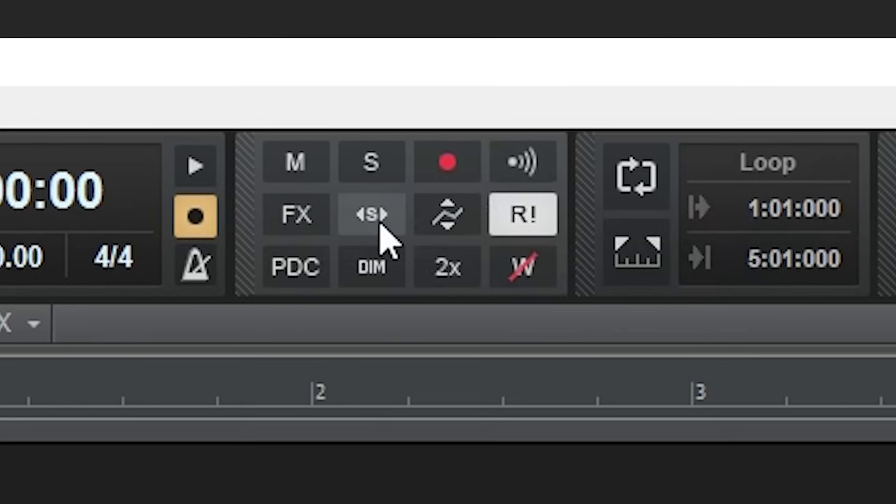
{"action": "left_click", "coordinate": [380, 225]}
{"action": "left_click", "coordinate": [430, 223]}
{"action": "left_click", "coordinate": [429, 223]}
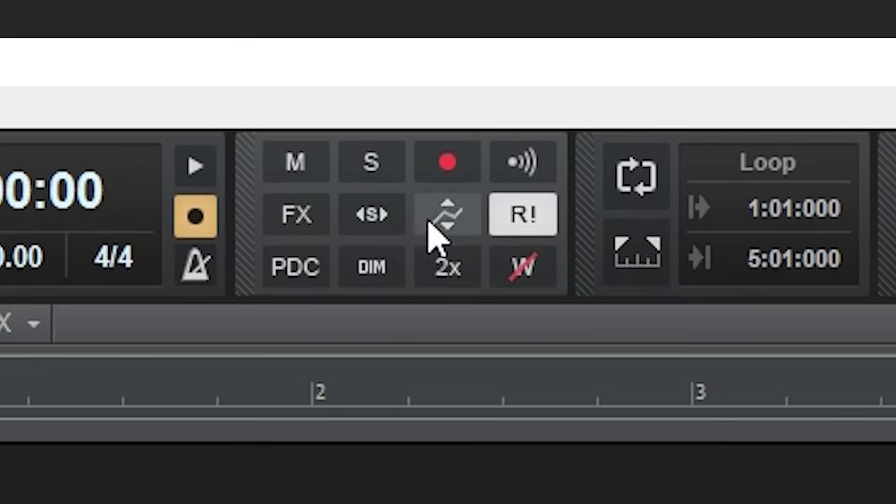
{"action": "left_click", "coordinate": [508, 218]}
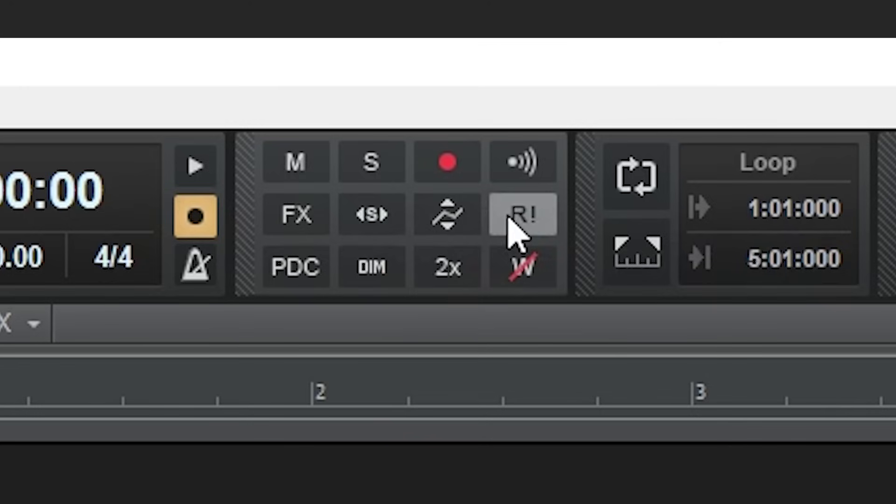
{"action": "left_click", "coordinate": [327, 269]}
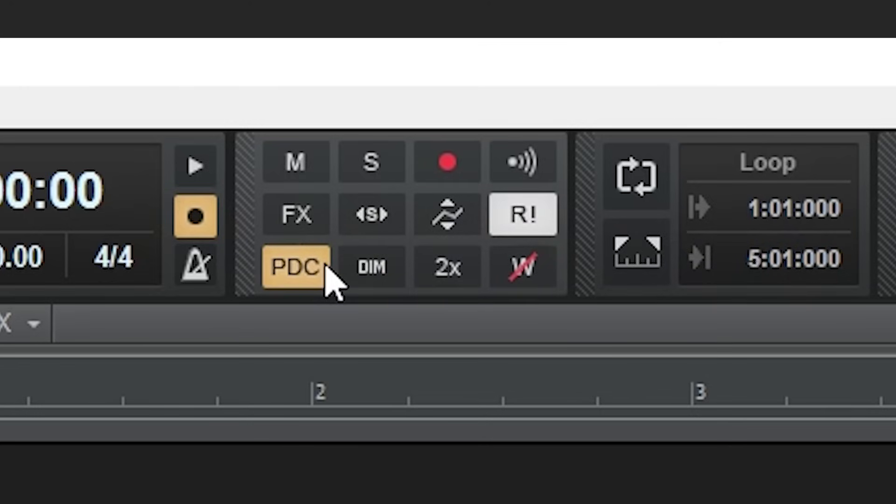
{"action": "left_click", "coordinate": [327, 268]}
{"action": "left_click", "coordinate": [370, 275]}
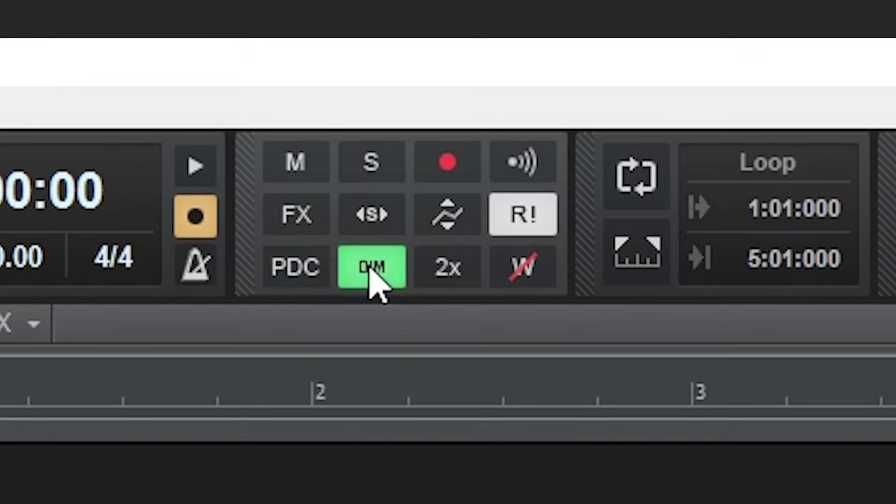
{"action": "left_click", "coordinate": [372, 273]}
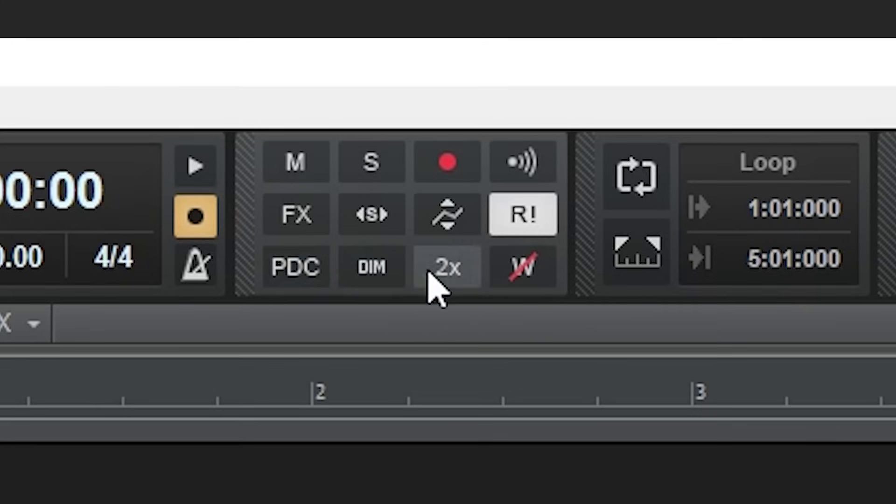
{"action": "left_click", "coordinate": [431, 275]}
{"action": "left_click", "coordinate": [429, 273]}
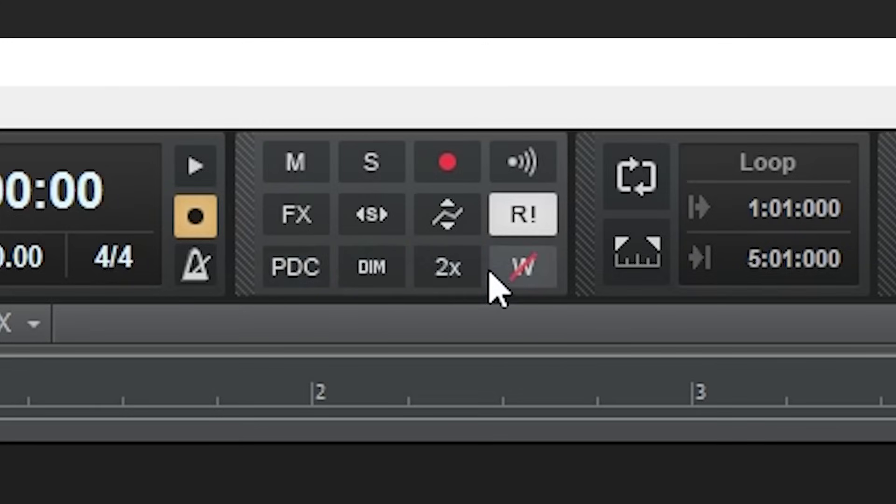
{"action": "left_click", "coordinate": [496, 273]}
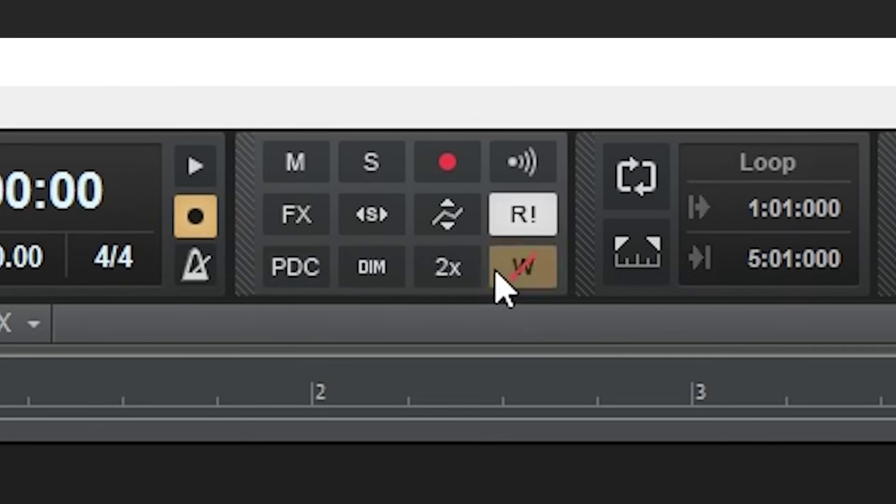
{"action": "left_click", "coordinate": [496, 276]}
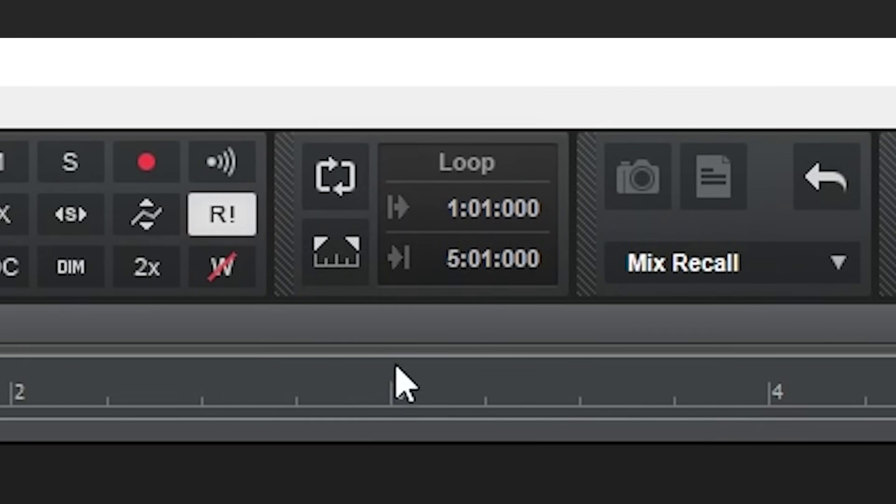
- Move the Now time to bar 3 and set the loop end there, enabling looping
{"action": "left_click", "coordinate": [400, 397]}
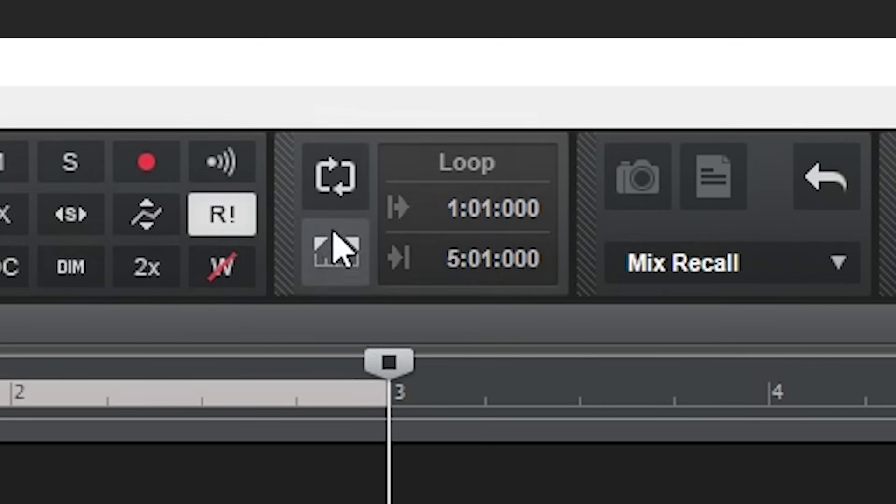
{"action": "left_click", "coordinate": [330, 265]}
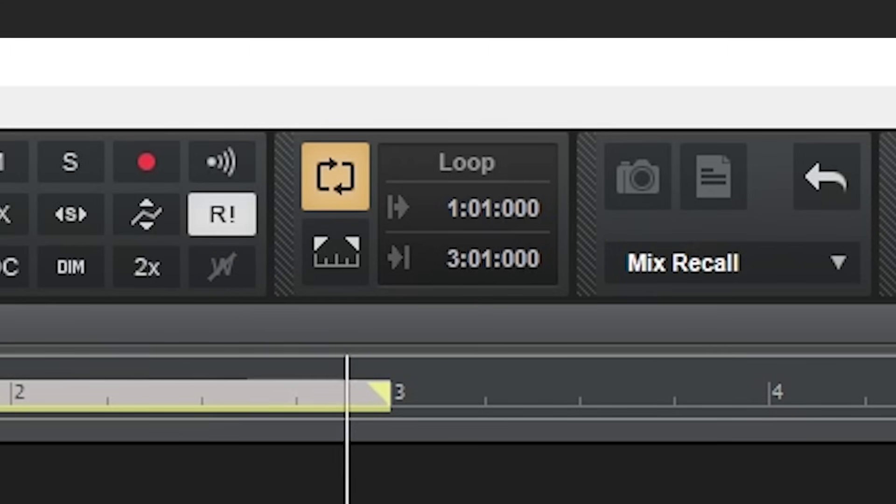
- Turn looping off and save the current mix as two scenes, Mix 1 and Mix 2
{"action": "key", "text": "KP_Divide"}
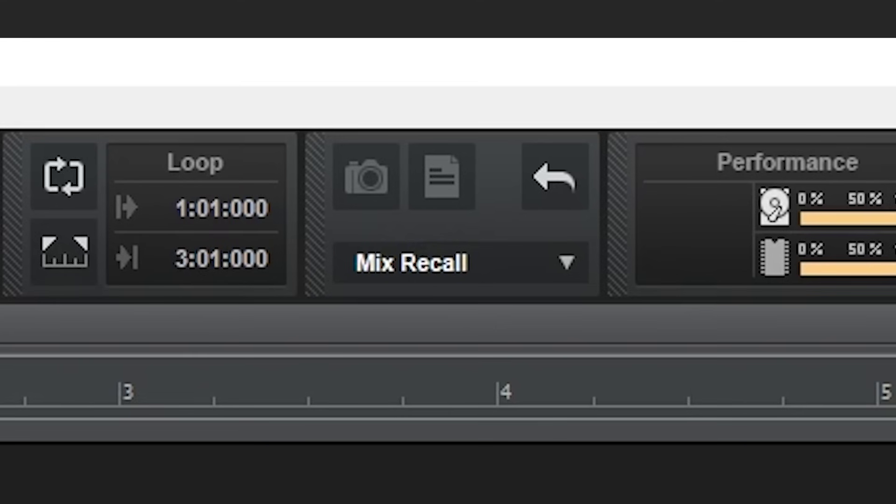
{"action": "left_click", "coordinate": [484, 277]}
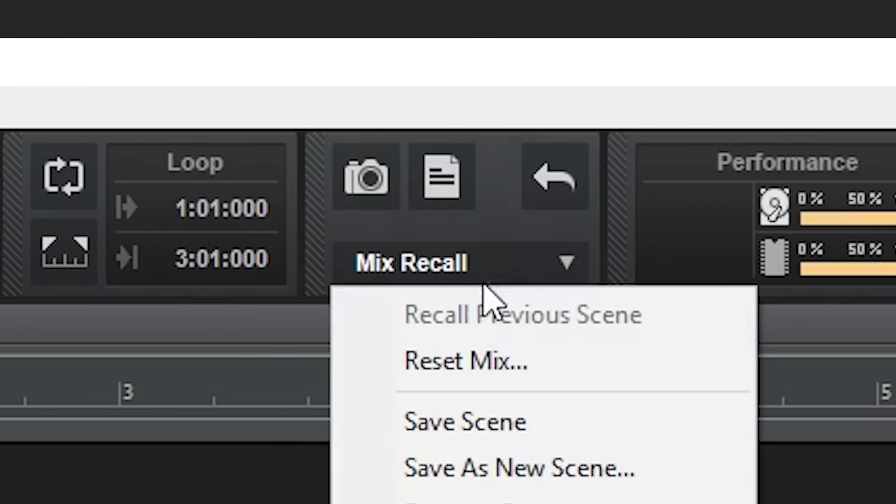
{"action": "left_click", "coordinate": [440, 421]}
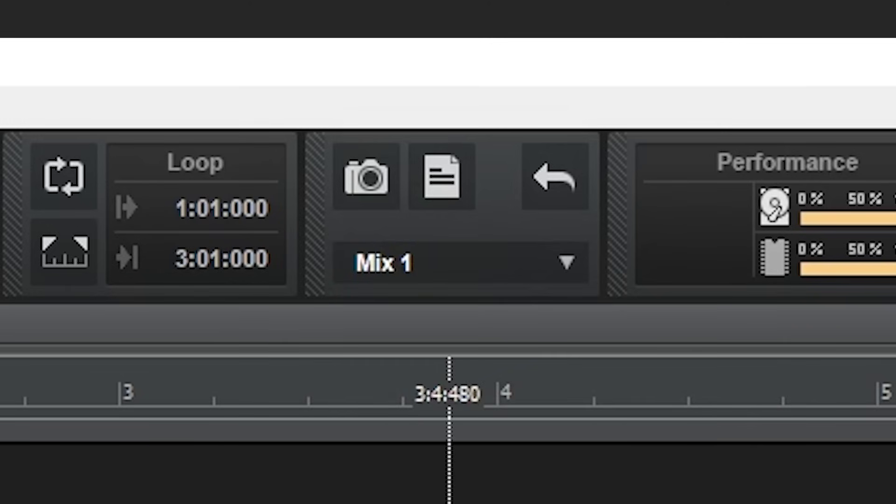
{"action": "left_click", "coordinate": [569, 275]}
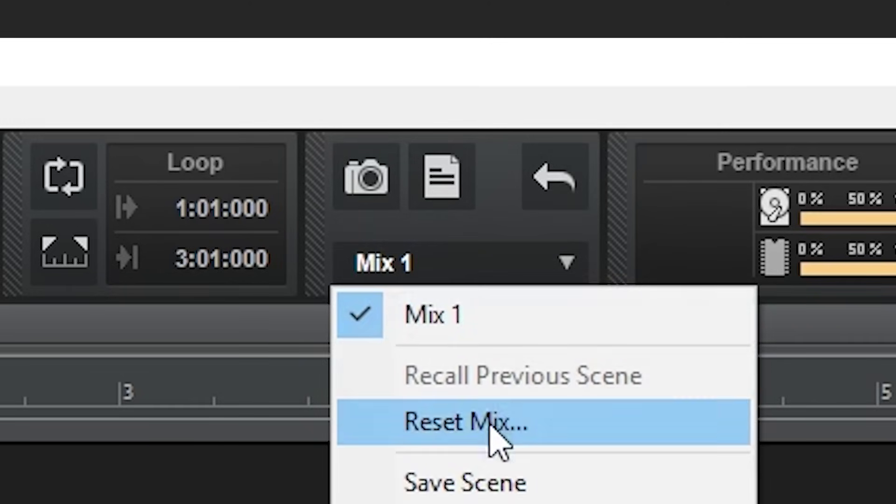
{"action": "left_click", "coordinate": [480, 485]}
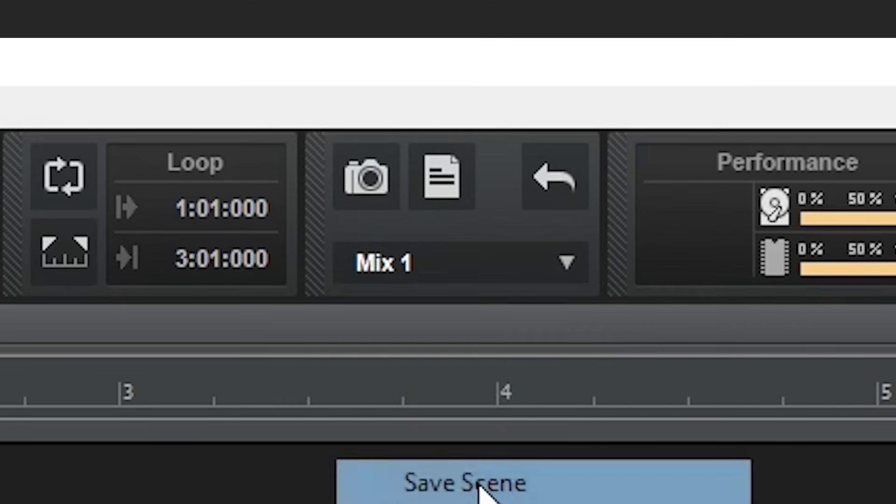
- Load the Mix 1 scene, then switch back to Mix 2
{"action": "left_click", "coordinate": [569, 266]}
{"action": "key", "text": "Escape"}
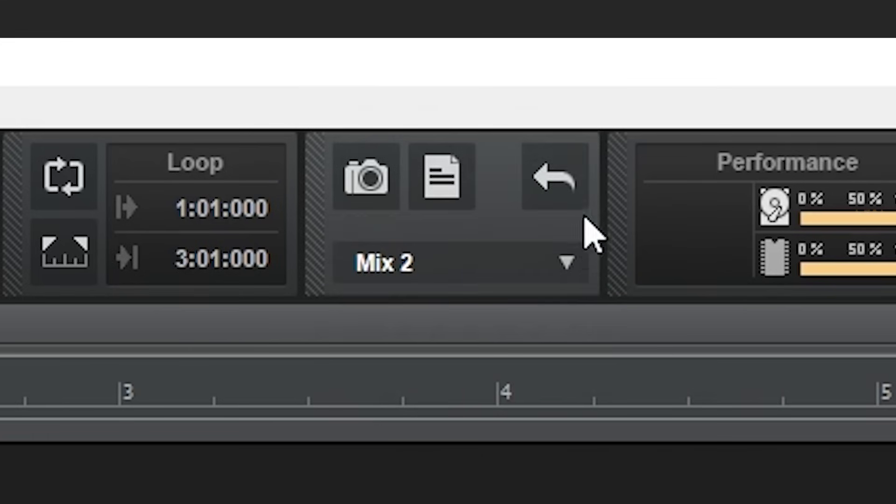
{"action": "left_click", "coordinate": [569, 260]}
{"action": "left_click", "coordinate": [545, 327]}
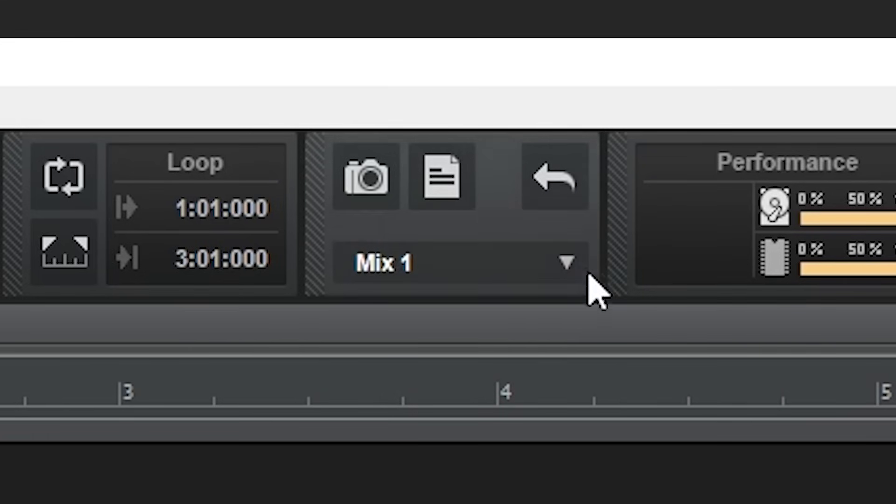
{"action": "left_click", "coordinate": [583, 278]}
{"action": "left_click", "coordinate": [570, 364]}
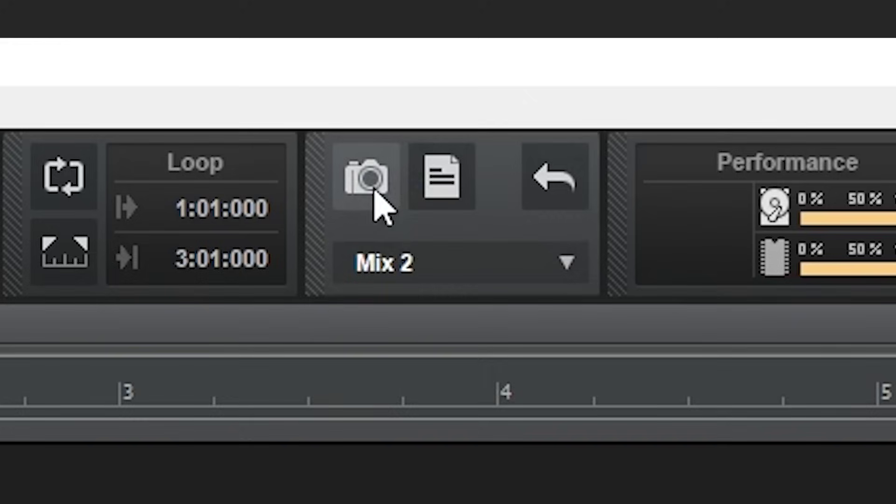
- Recall the Mix 1 scene and select from 2:01:000 through 4:01:000
{"action": "left_click", "coordinate": [568, 173]}
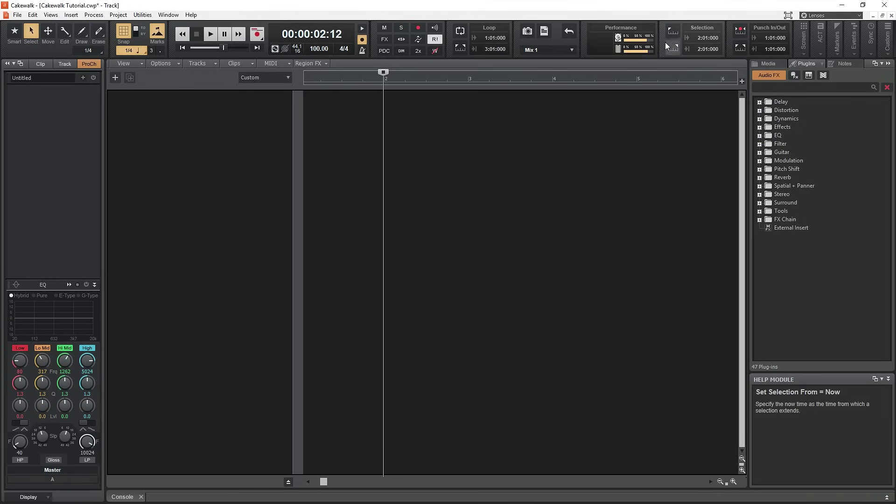
{"action": "left_click", "coordinate": [553, 82]}
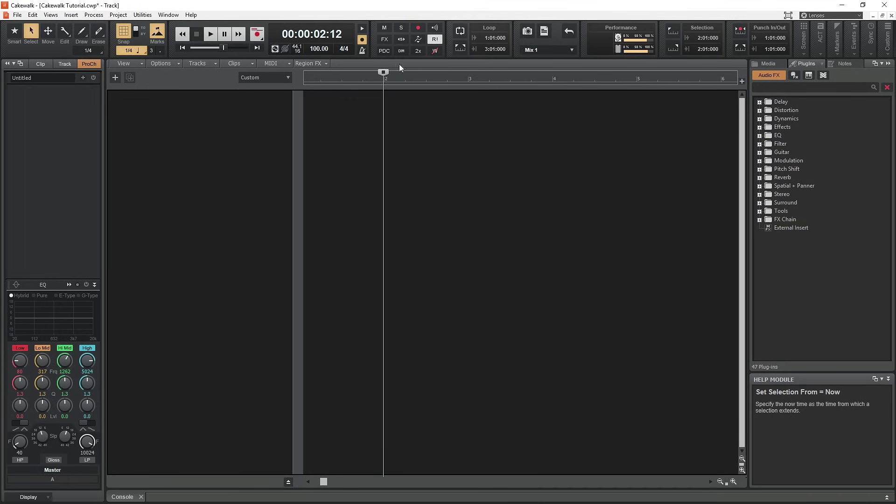
{"action": "left_click_drag", "start_coordinate": [382, 71], "coordinate": [552, 77]}
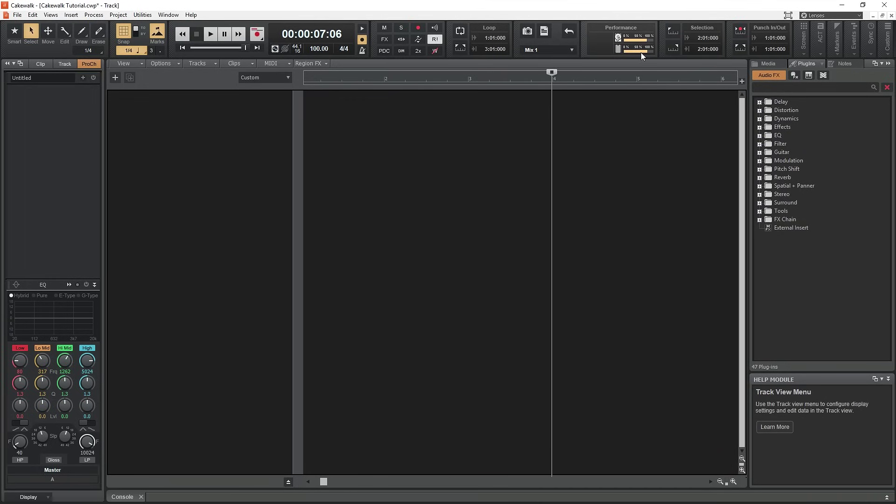
{"action": "left_click", "coordinate": [675, 48]}
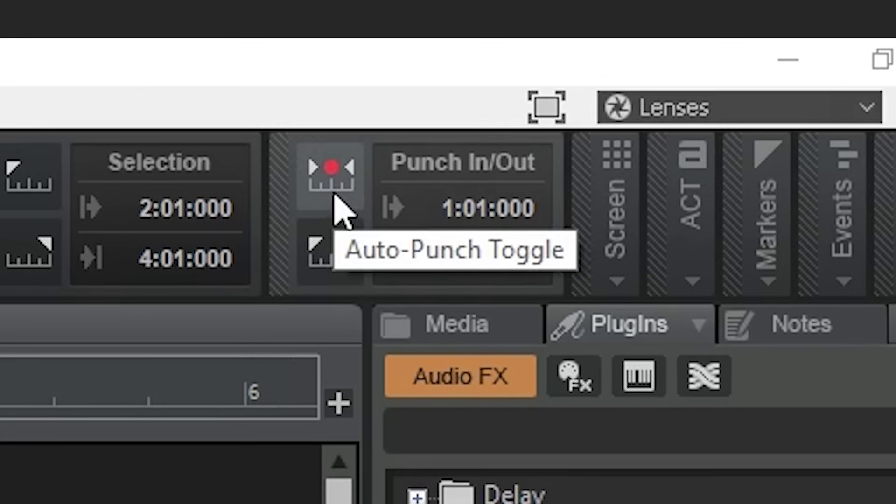
- Turn on Auto-Punch and set the punch range from 1:01:000 to 5:01:000
{"action": "left_click", "coordinate": [339, 211]}
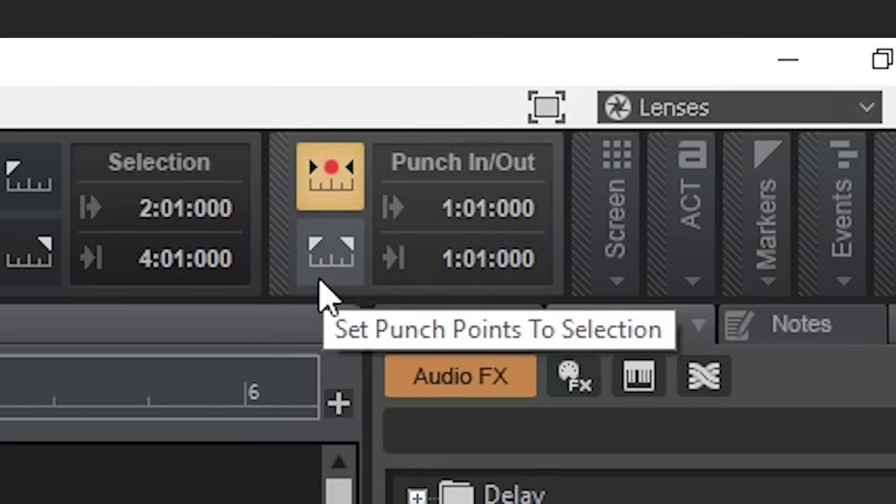
{"action": "left_click", "coordinate": [331, 261]}
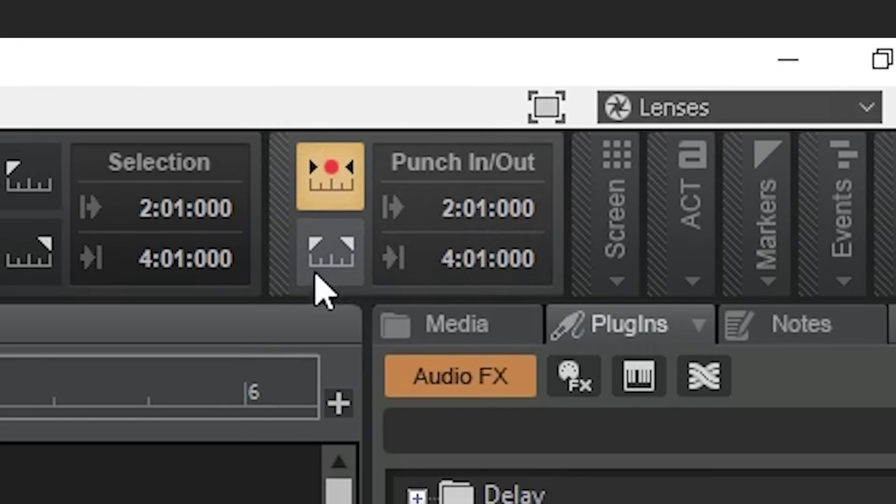
{"action": "double_click", "coordinate": [438, 209]}
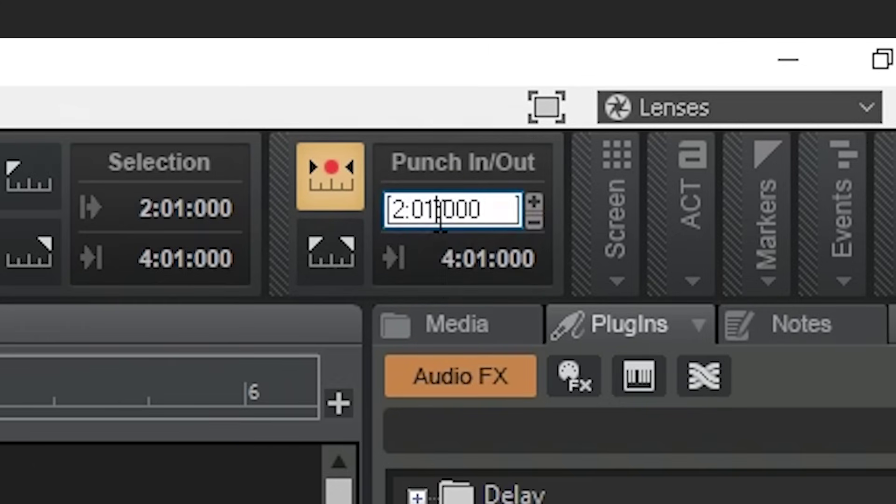
{"action": "type", "text": "1"}
{"action": "double_click", "coordinate": [411, 253]}
{"action": "left_click", "coordinate": [408, 254]}
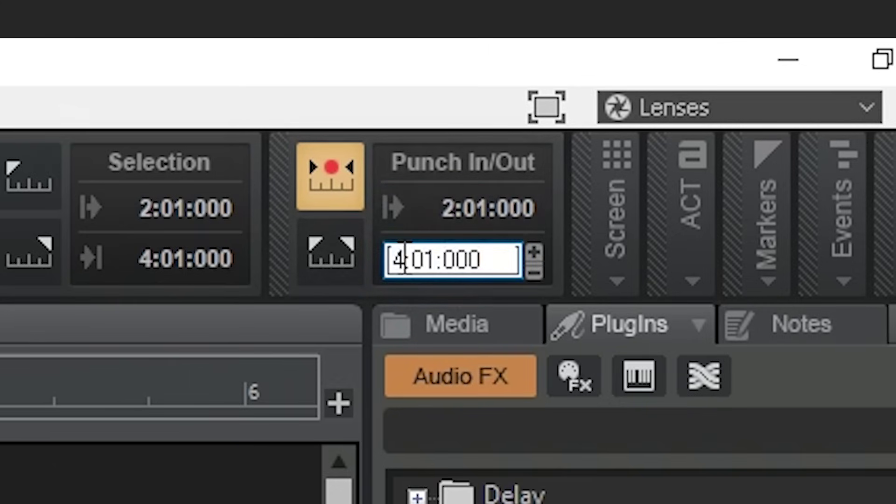
{"action": "key", "text": "BackSpace"}
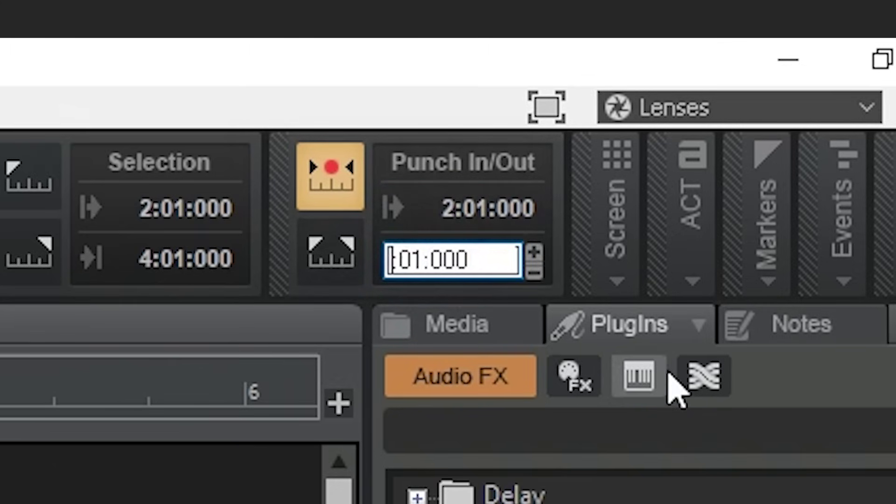
{"action": "type", "text": "5"}
{"action": "key", "text": "Return"}
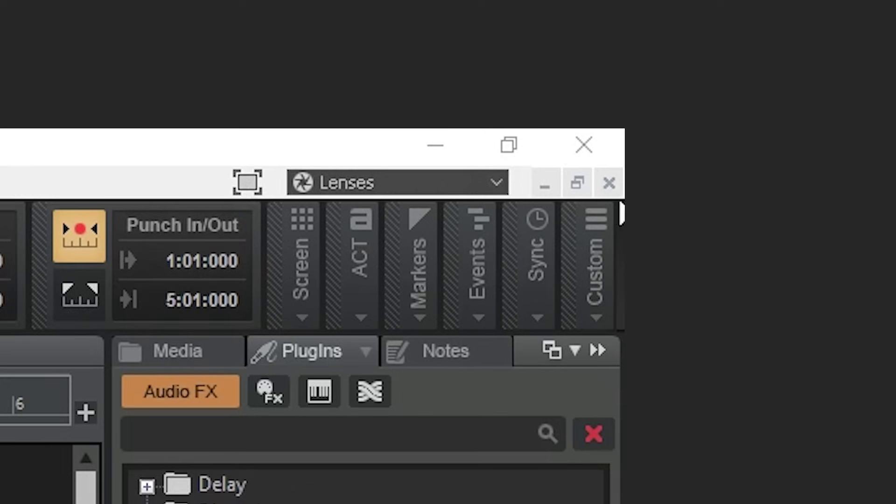
{"action": "left_click", "coordinate": [296, 256]}
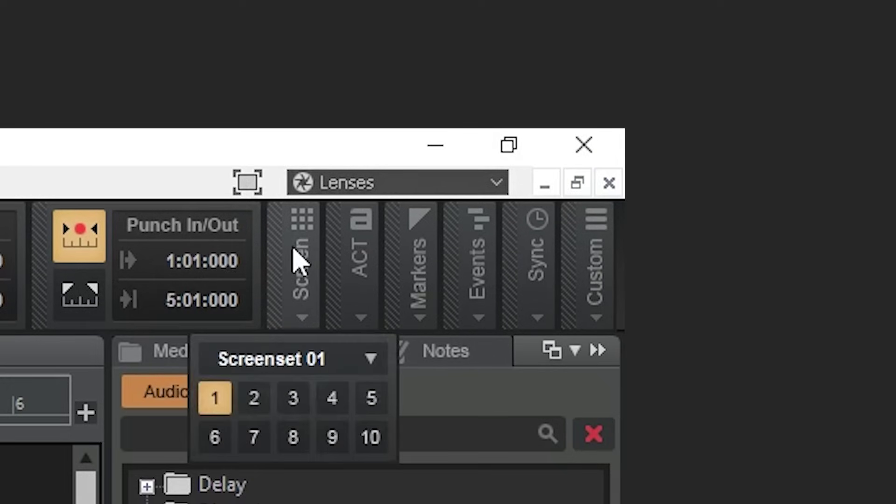
{"action": "left_click", "coordinate": [253, 398]}
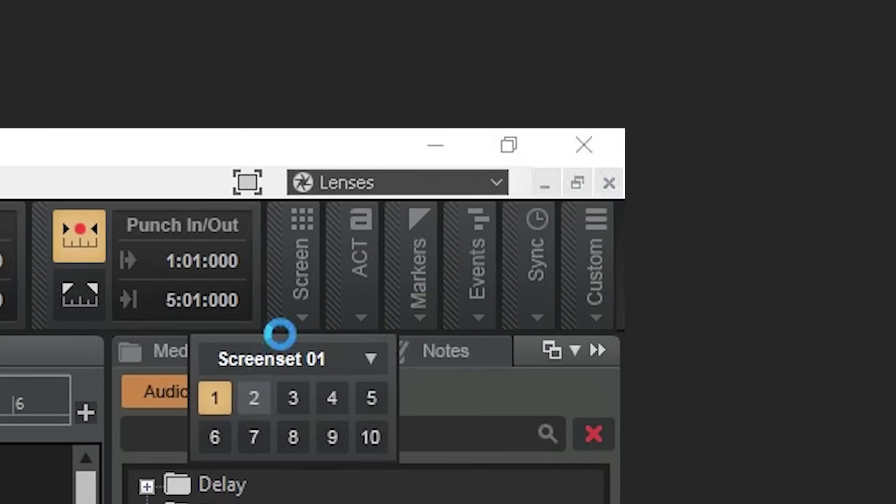
{"action": "left_click", "coordinate": [310, 299]}
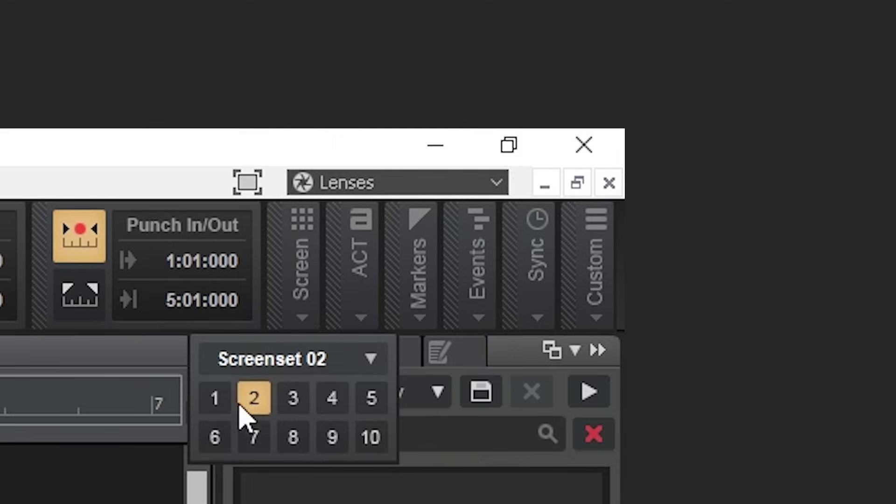
{"action": "left_click", "coordinate": [215, 398]}
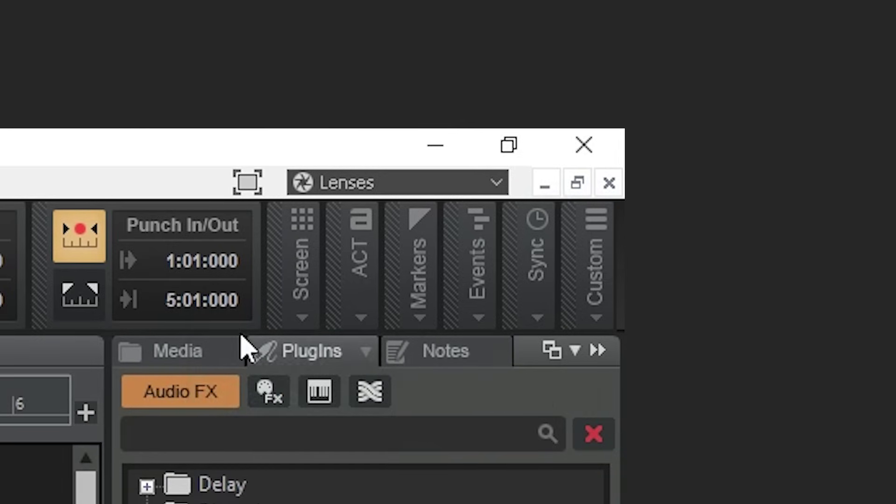
{"action": "left_click", "coordinate": [317, 285]}
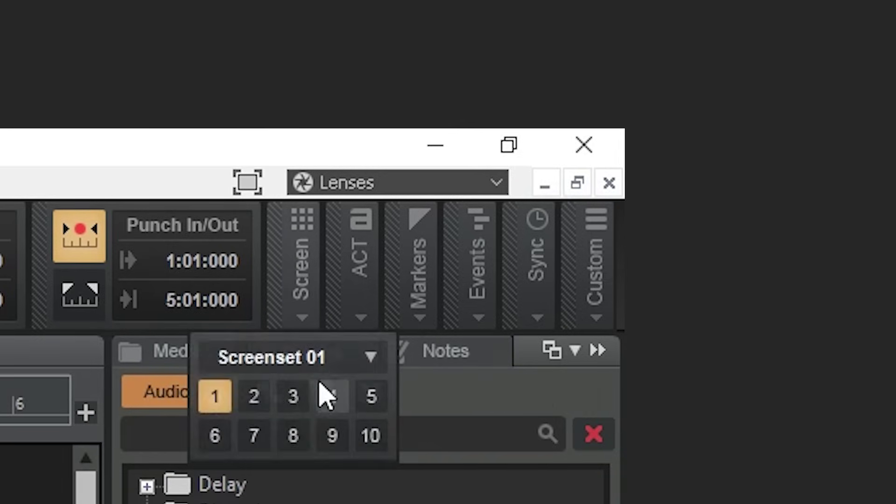
{"action": "left_click", "coordinate": [256, 400]}
{"action": "left_click", "coordinate": [215, 398]}
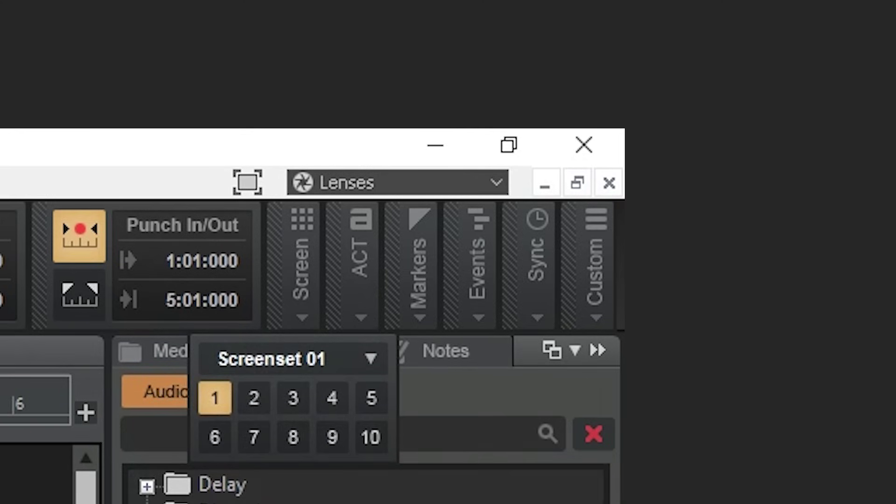
- Insert an unnamed marker at 1:03:000 using F11 (Insert Marker)
{"action": "mouse_move", "coordinate": [363, 322]}
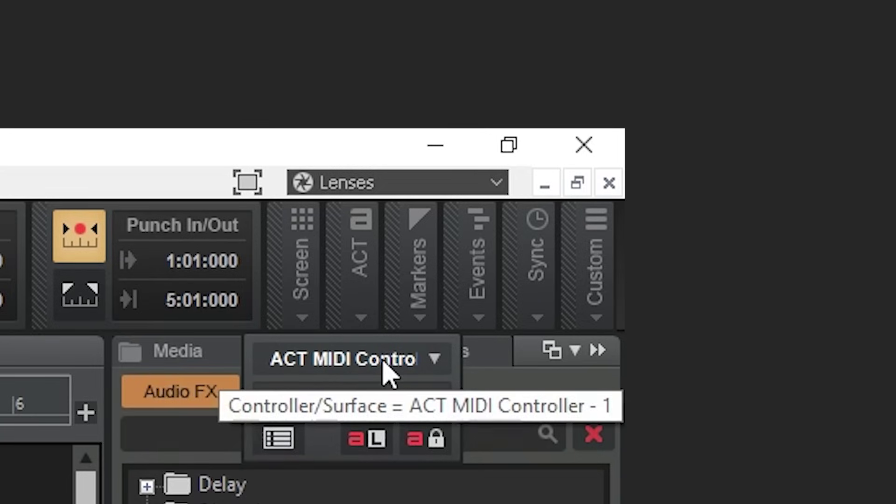
{"action": "mouse_move", "coordinate": [411, 320]}
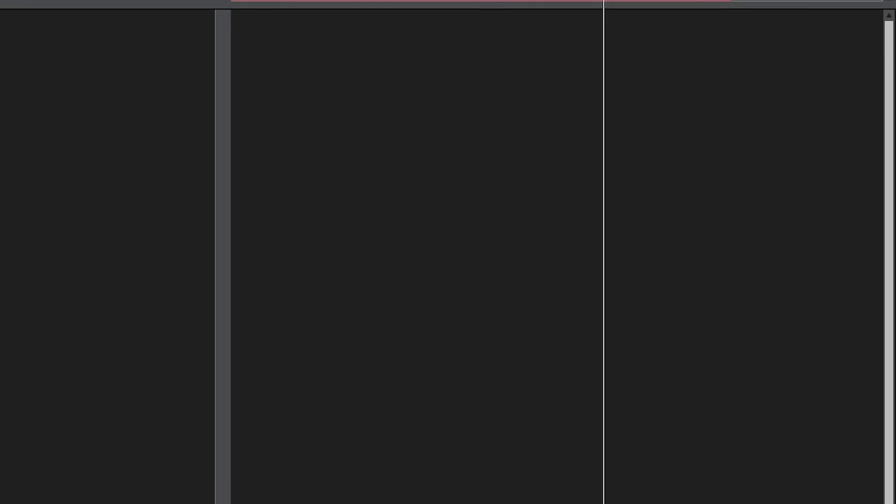
{"action": "key", "text": "F11"}
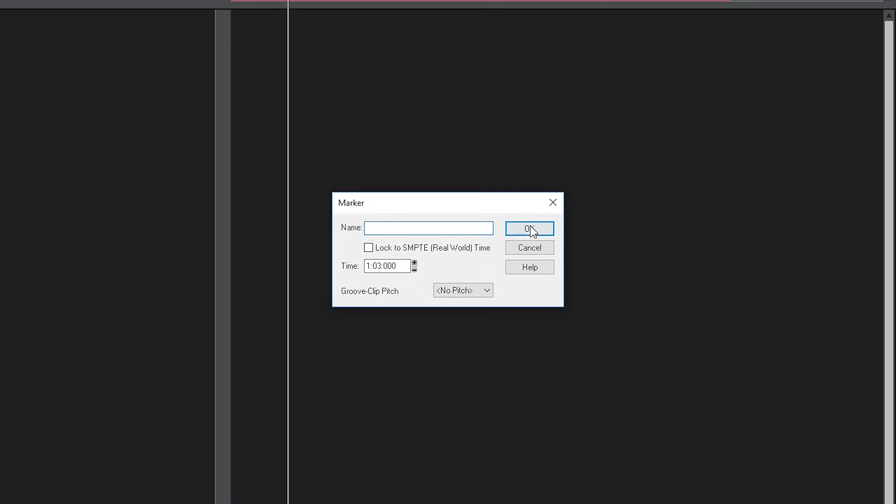
{"action": "left_click", "coordinate": [531, 229]}
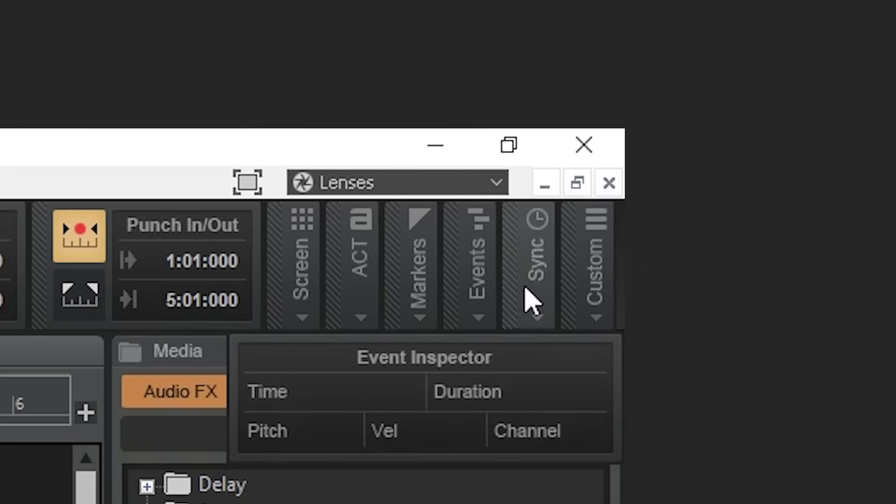
- Set the Sync frame rate to 29.97 FPS Drop and show the Custom quick commands
{"action": "left_click", "coordinate": [532, 301]}
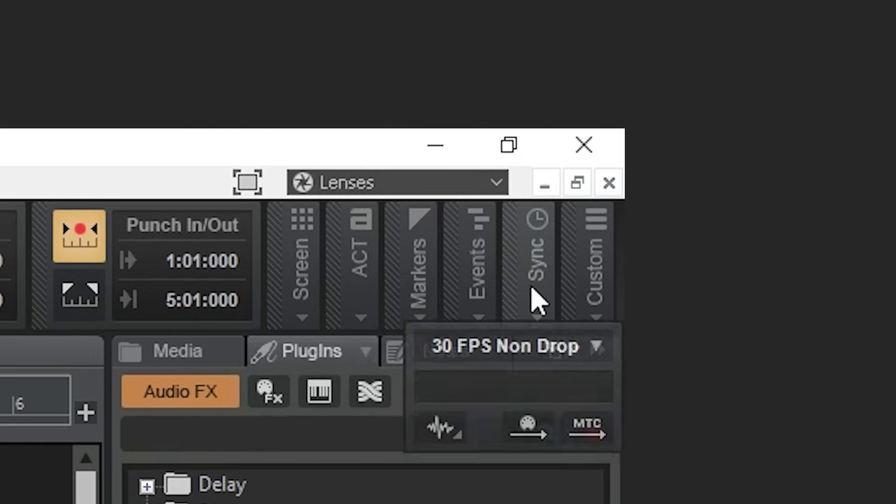
{"action": "left_click", "coordinate": [522, 367]}
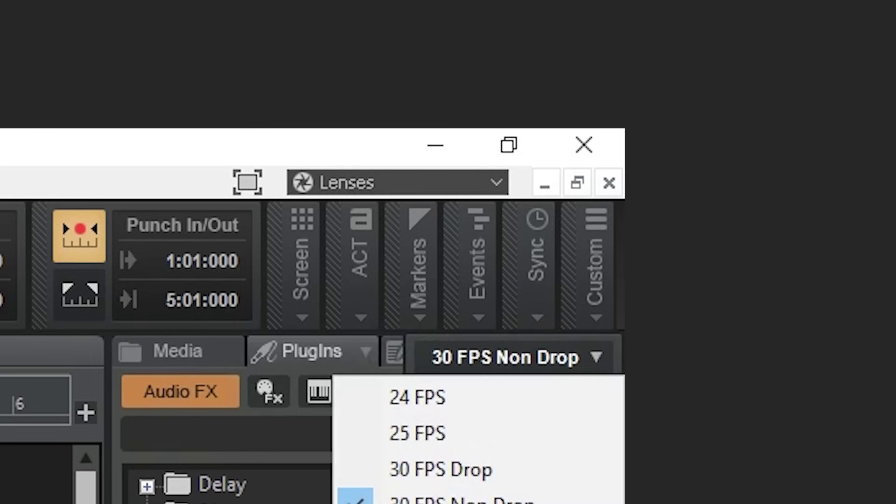
{"action": "key", "text": "Escape"}
{"action": "left_click", "coordinate": [524, 314]}
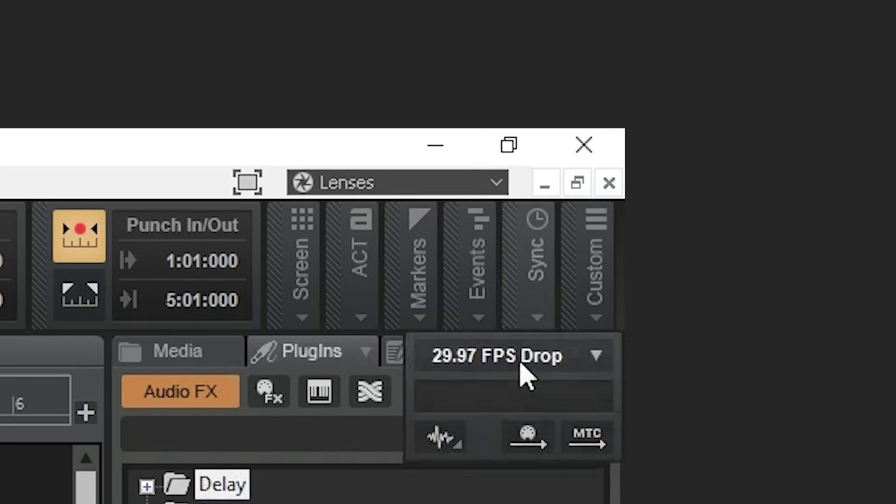
{"action": "left_click", "coordinate": [584, 322]}
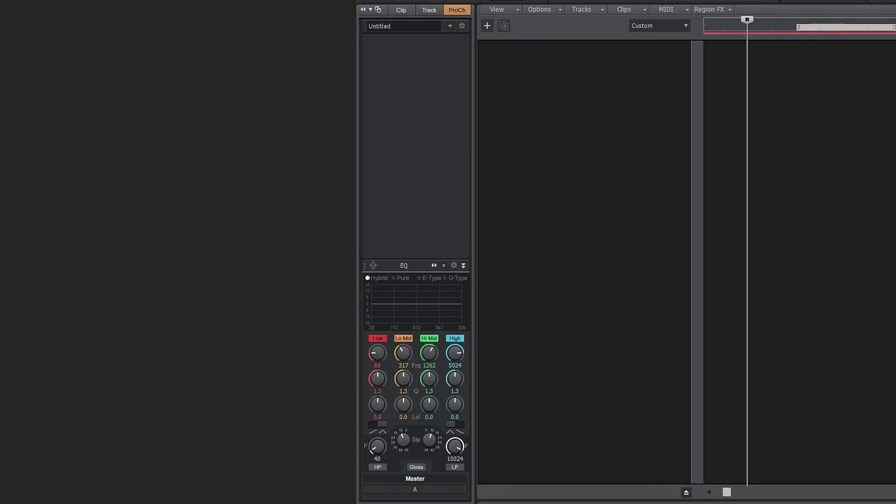
- Uncheck Looping in the clip's Groove Clip properties
{"action": "left_click", "coordinate": [401, 10]}
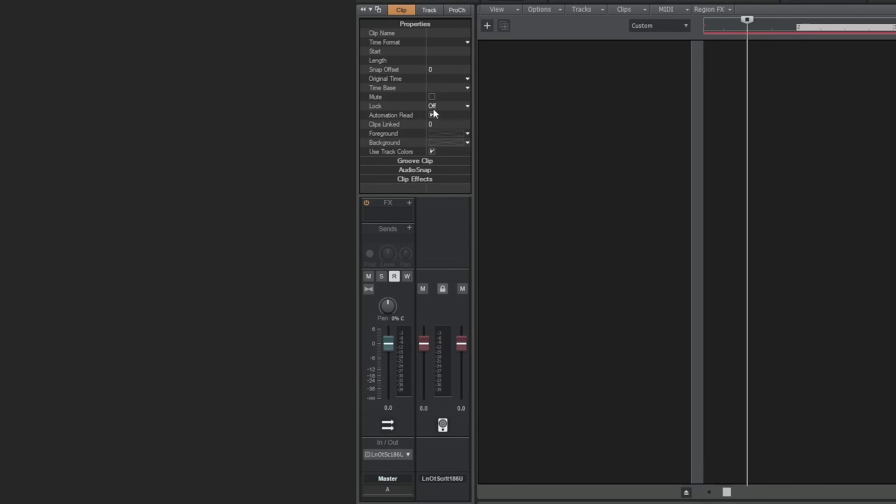
{"action": "left_click", "coordinate": [400, 160]}
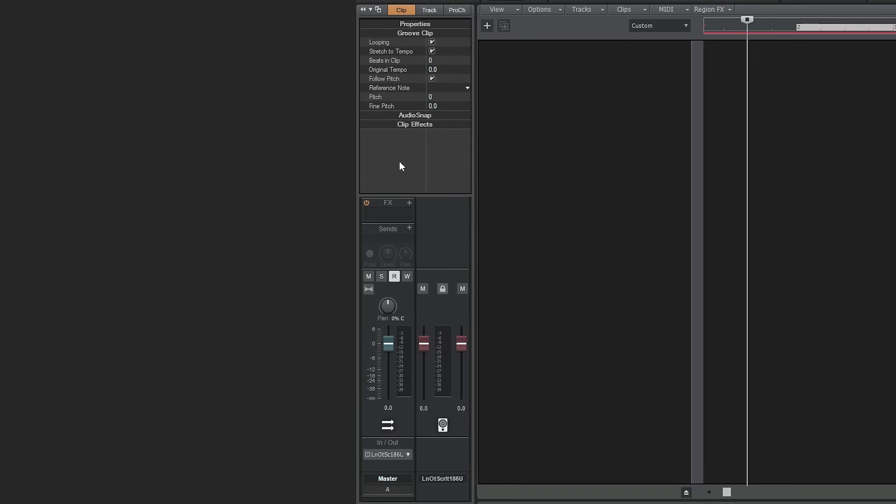
{"action": "left_click", "coordinate": [432, 42]}
- Review the Track tab's colour palette without changing it, then return to ProChannel
{"action": "left_click", "coordinate": [430, 10]}
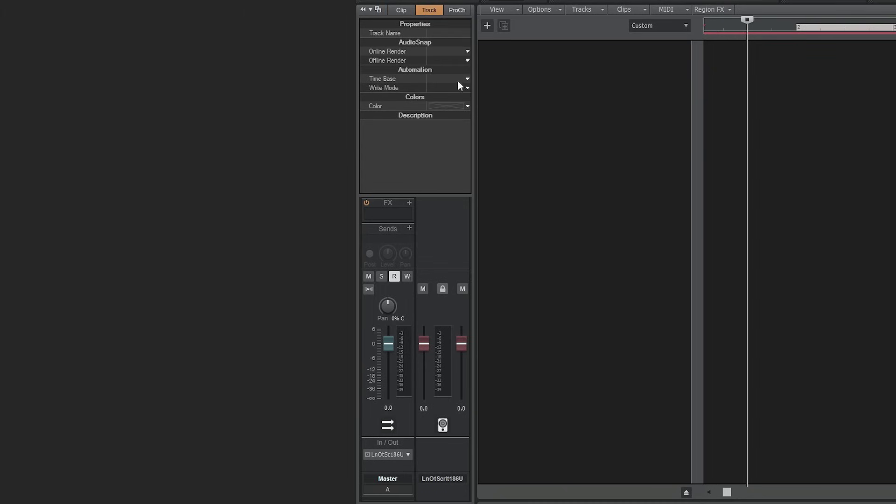
{"action": "left_click", "coordinate": [467, 106]}
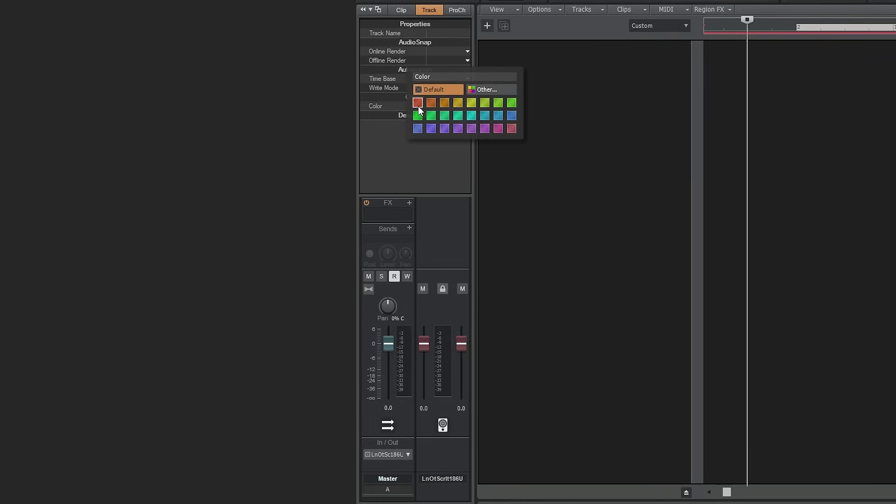
{"action": "left_click", "coordinate": [411, 122]}
{"action": "left_click", "coordinate": [452, 10]}
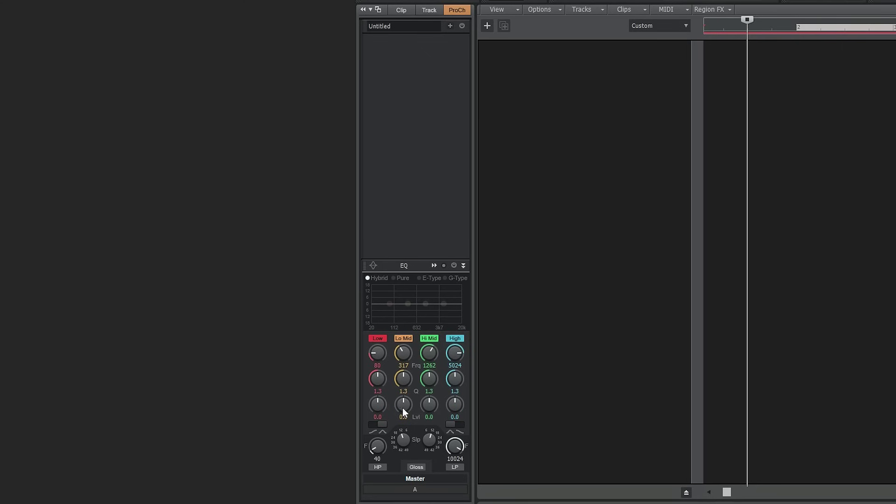
- Insert the REmatrix Solo module below the EQ in the Master ProChannel
{"action": "right_click", "coordinate": [458, 100]}
{"action": "mouse_move", "coordinate": [485, 104]}
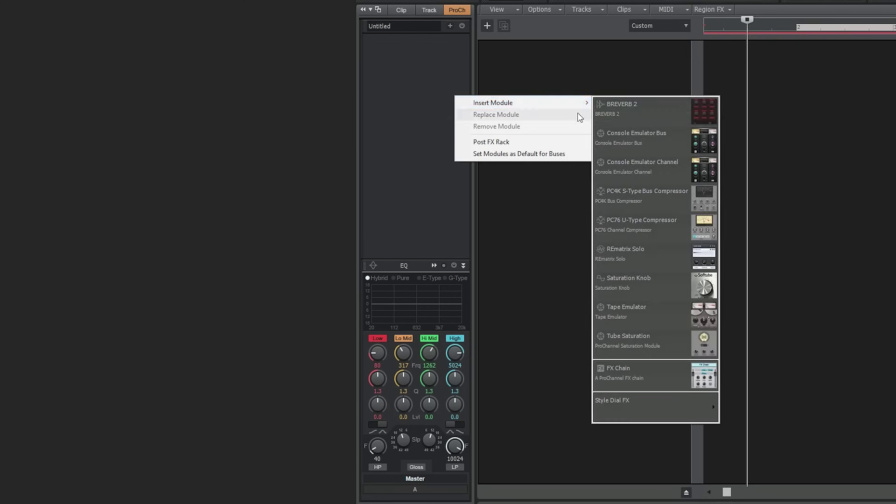
{"action": "left_click", "coordinate": [637, 264]}
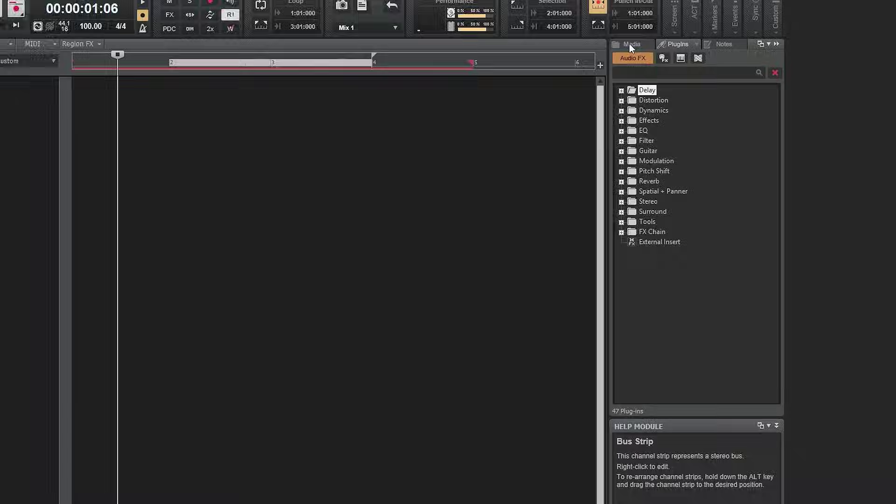
{"action": "left_click", "coordinate": [762, 62]}
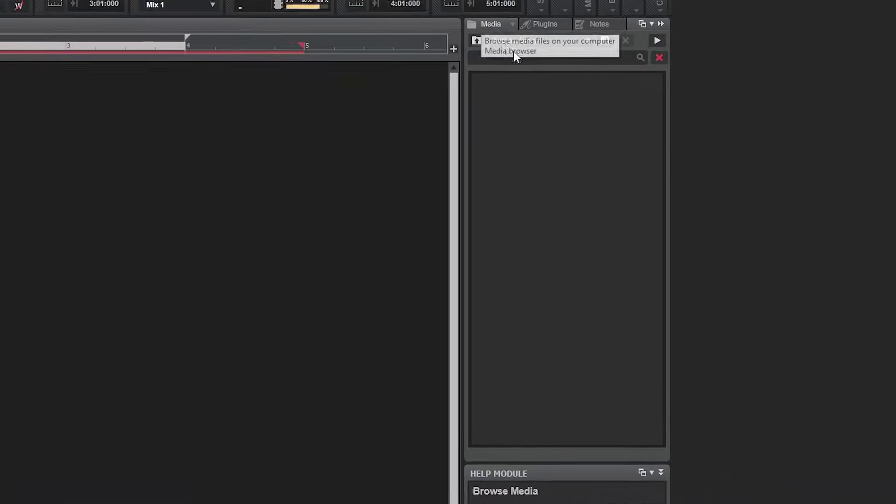
{"action": "left_click", "coordinate": [651, 49]}
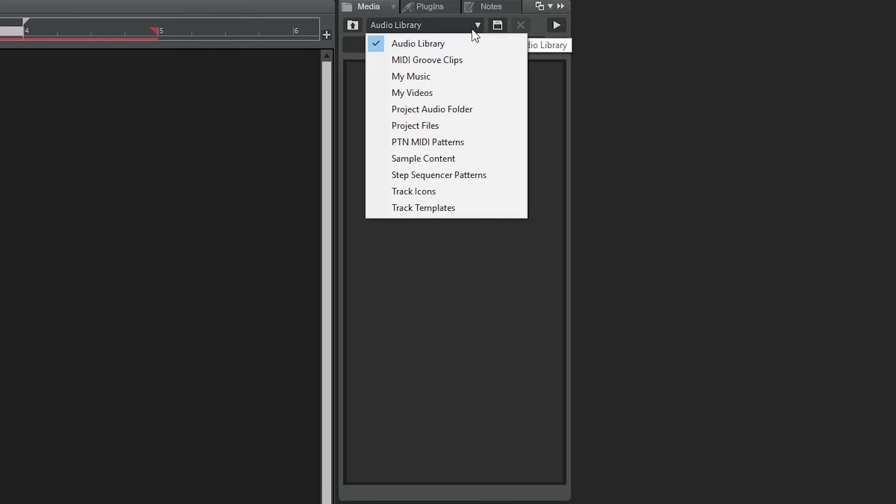
{"action": "left_click", "coordinate": [438, 77]}
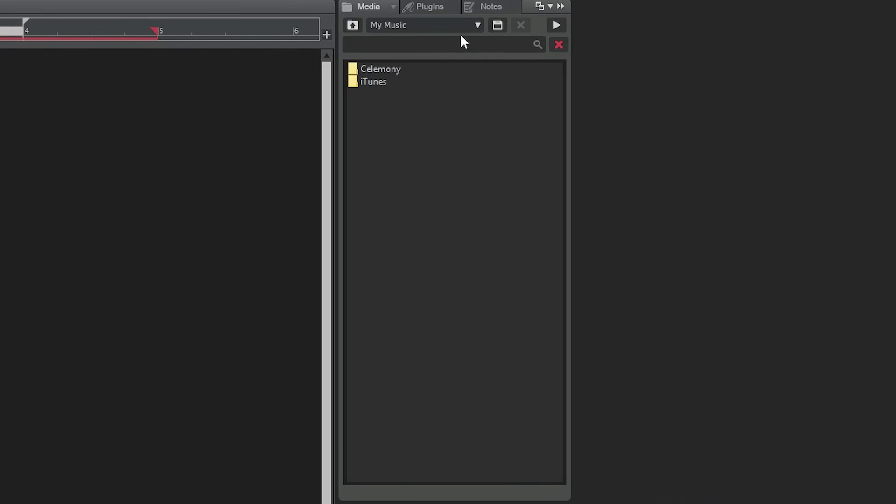
{"action": "left_click", "coordinate": [469, 26]}
{"action": "left_click", "coordinate": [445, 93]}
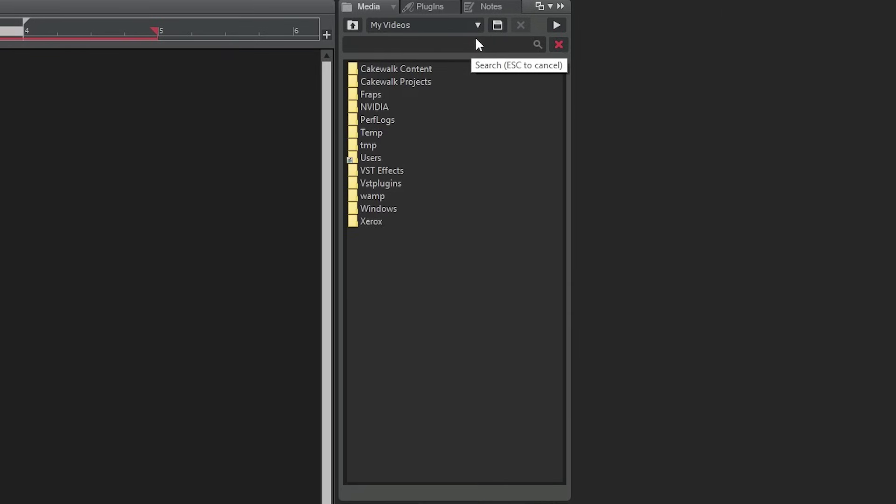
{"action": "left_click", "coordinate": [430, 7]}
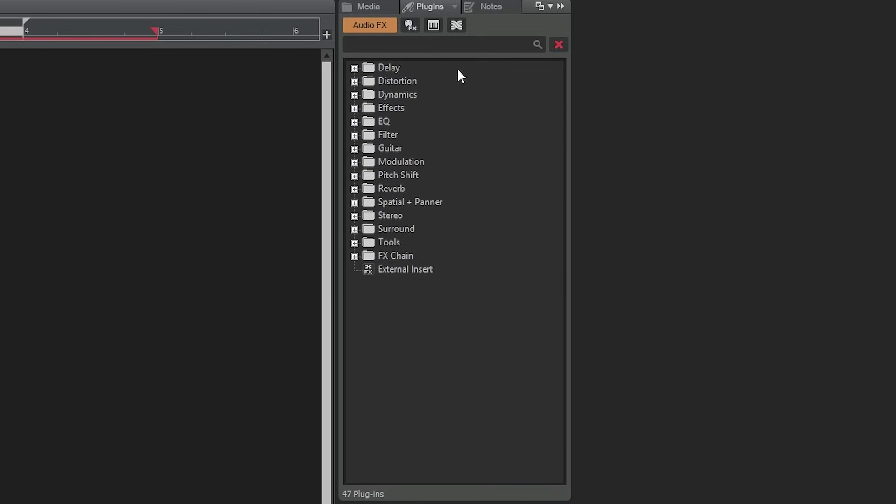
{"action": "left_click", "coordinate": [408, 28]}
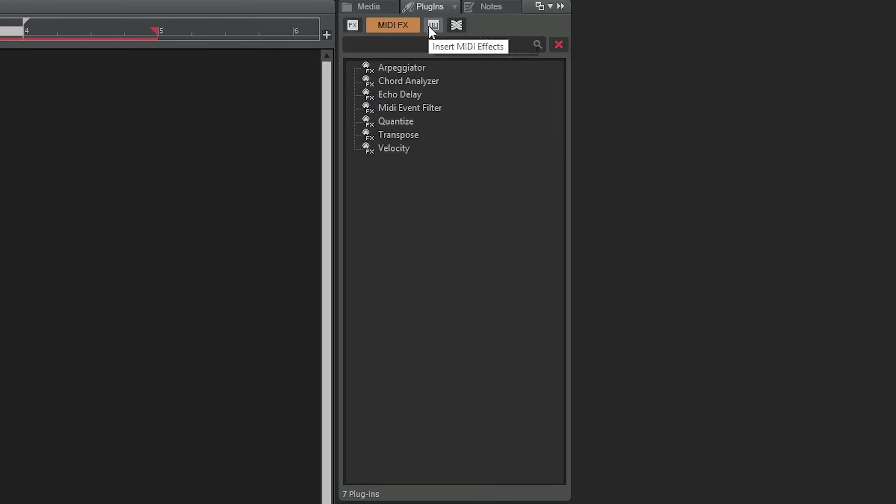
{"action": "left_click", "coordinate": [429, 27]}
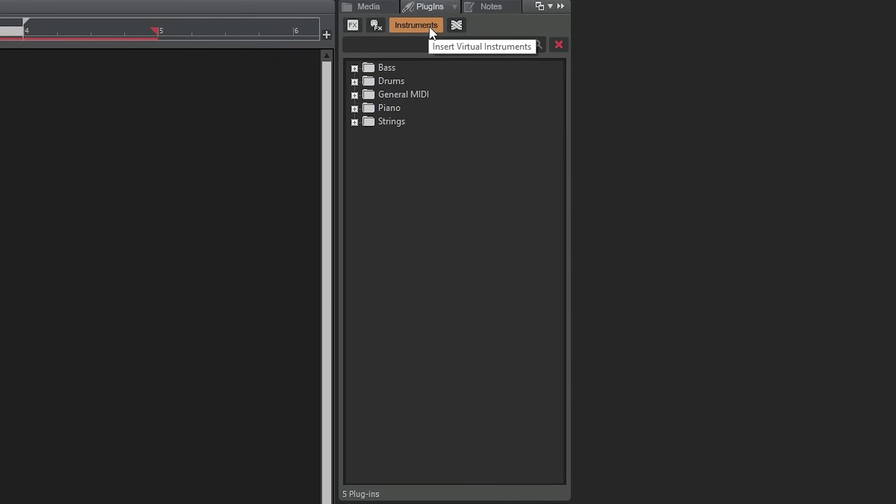
{"action": "left_click", "coordinate": [455, 25]}
{"action": "left_click", "coordinate": [353, 25]}
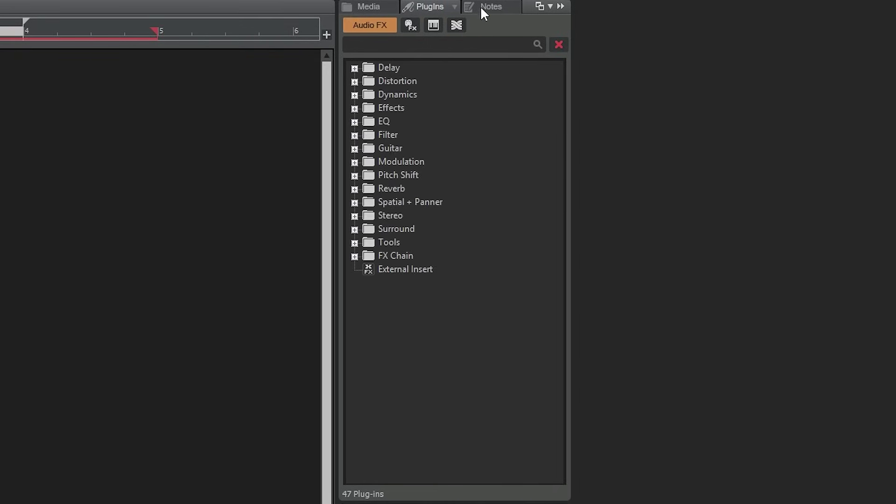
- Enter name 'Cakewalk Tutorial' and album 'Your Home Recording' in Notes, then start the copyright
{"action": "left_click", "coordinate": [480, 7]}
{"action": "left_click", "coordinate": [449, 46]}
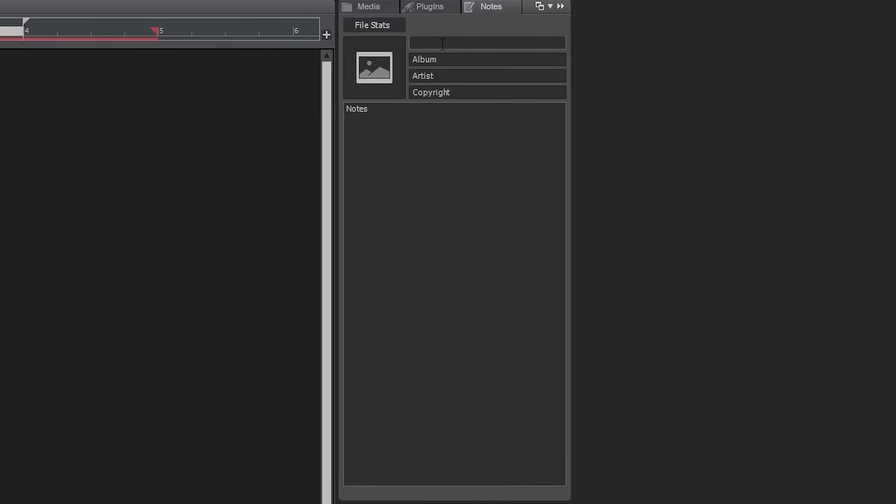
{"action": "type", "text": "Cakewalk Tutorial"}
{"action": "key", "text": "Tab"}
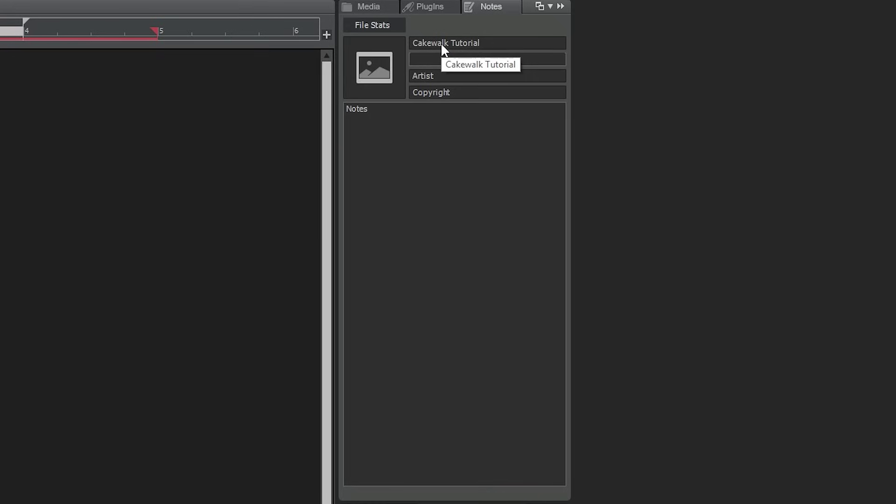
{"action": "type", "text": "Your Home Recording"}
{"action": "key", "text": "Tab"}
{"action": "key", "text": "Tab"}
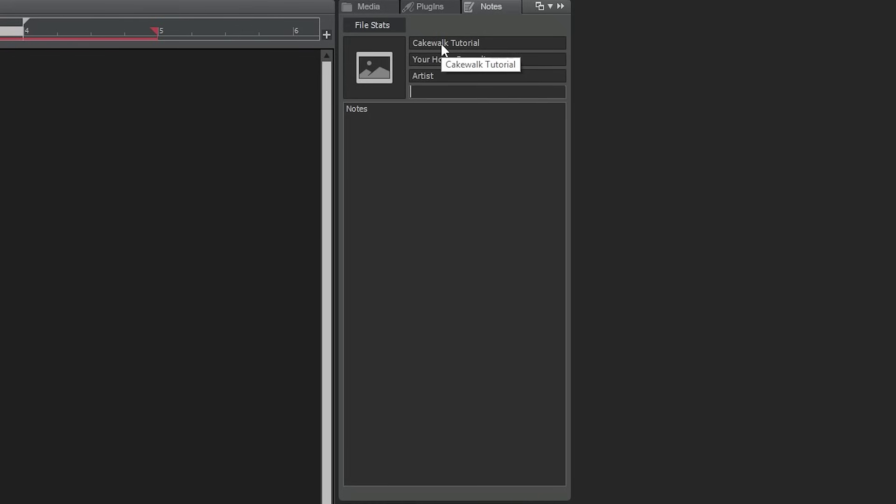
{"action": "type", "text": "Copy"}
{"action": "type", "text": "right 2"}
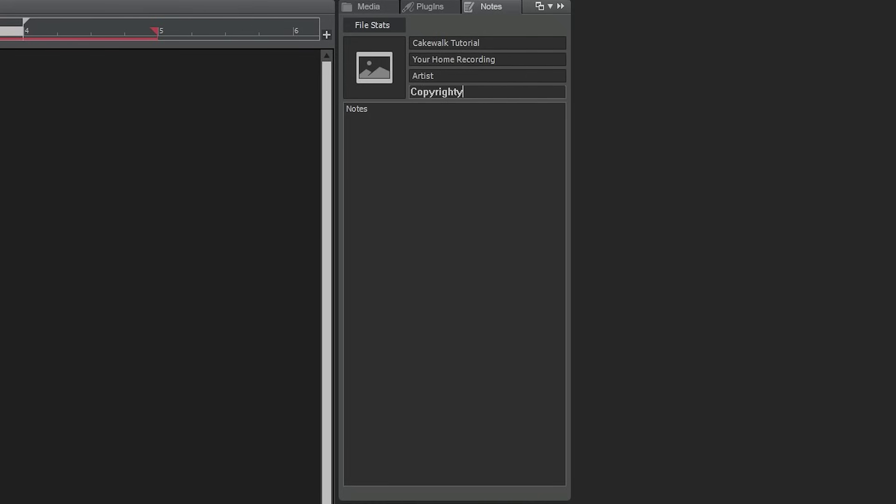